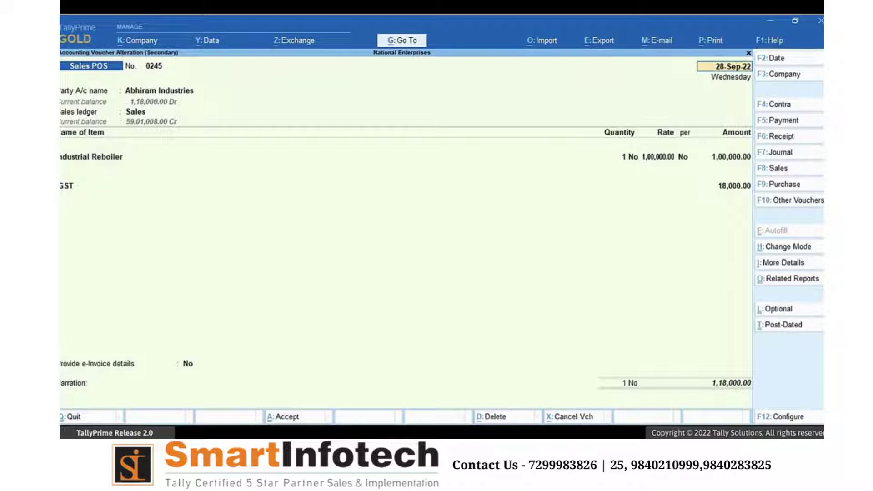
- Bring up the list of voucher types for master alteration
key(alt+g)
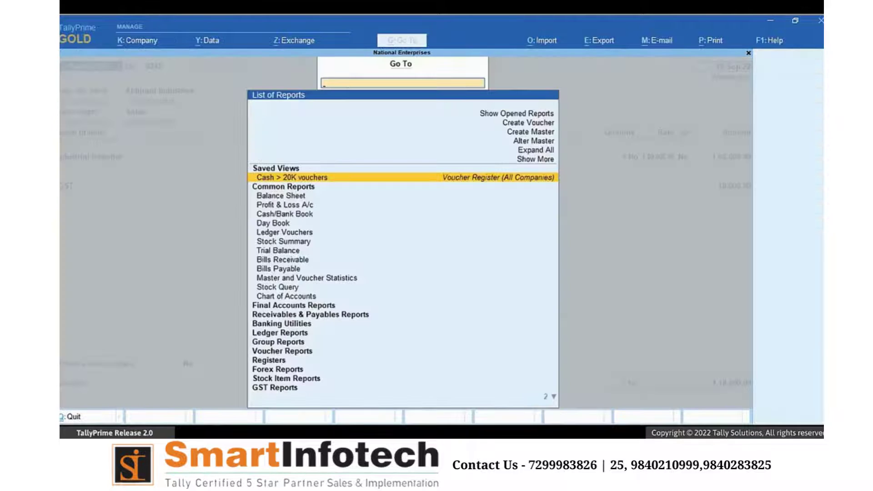
key(Up)
key(Up)
key(Return)
key(Down)
key(Down)
key(Down)
key(Down)
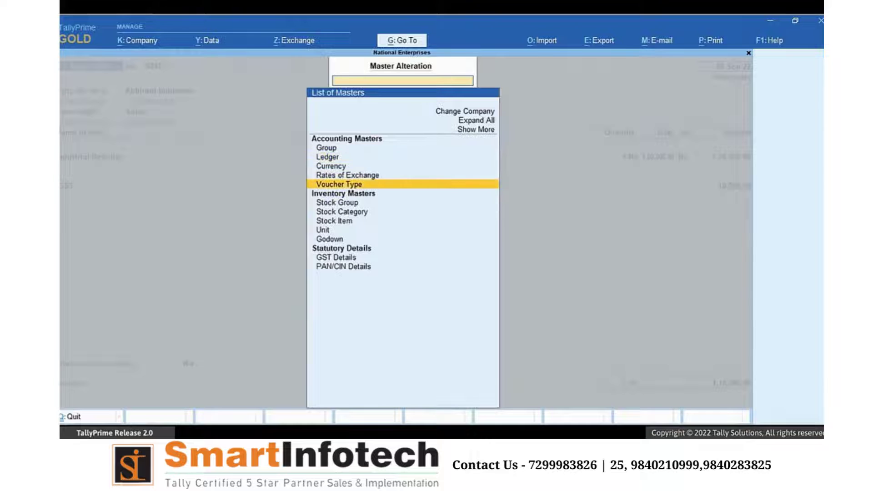
key(Return)
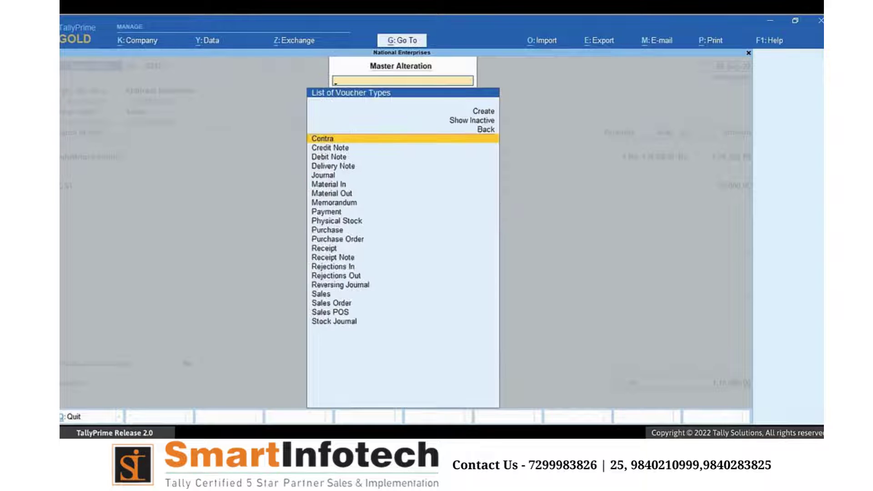
- Open the Sales POS voucher type for alteration
key(Down)
key(Down)
key(Down)
key(Down)
key(Down)
key(Down)
key(Down)
key(Down)
key(Down)
key(Down)
key(Down)
key(Down)
key(Down)
key(Down)
key(Down)
key(Down)
key(Down)
key(Down)
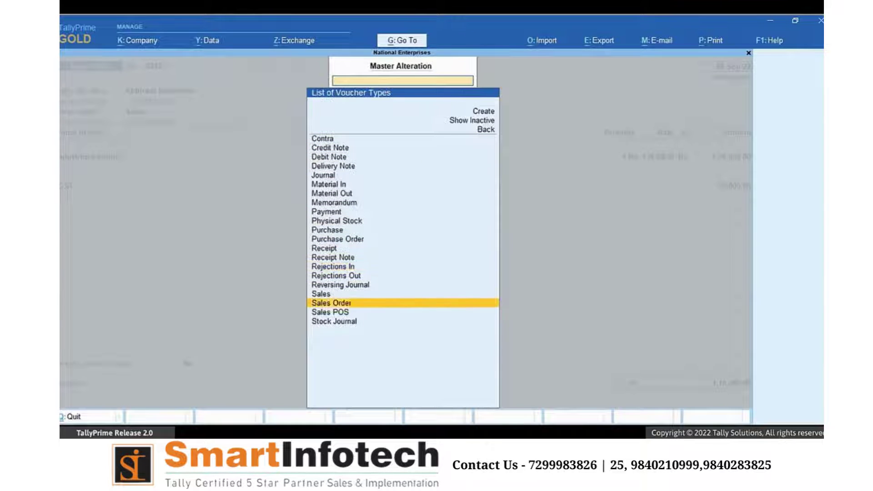
key(Down)
key(Return)
- Enable advanced configuration for the Sales POS voucher type's automatic numbering
key(Return)
key(Return)
key(Return)
key(Return)
key(Return)
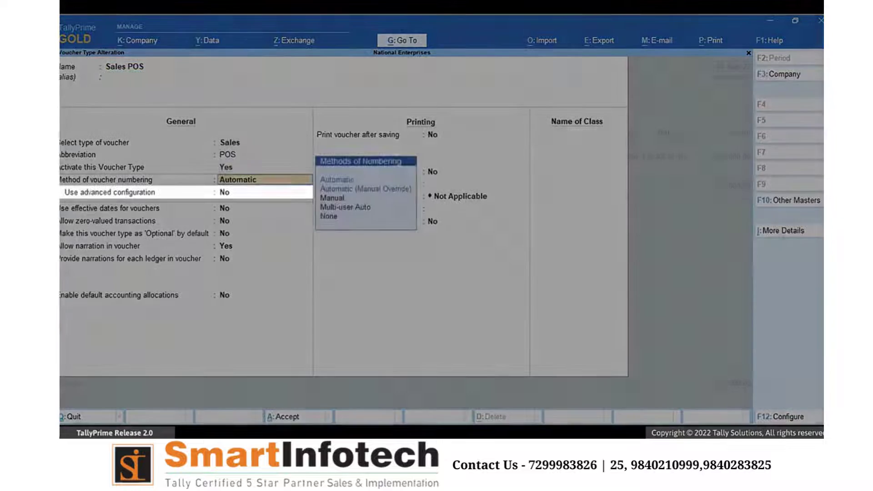
key(y)
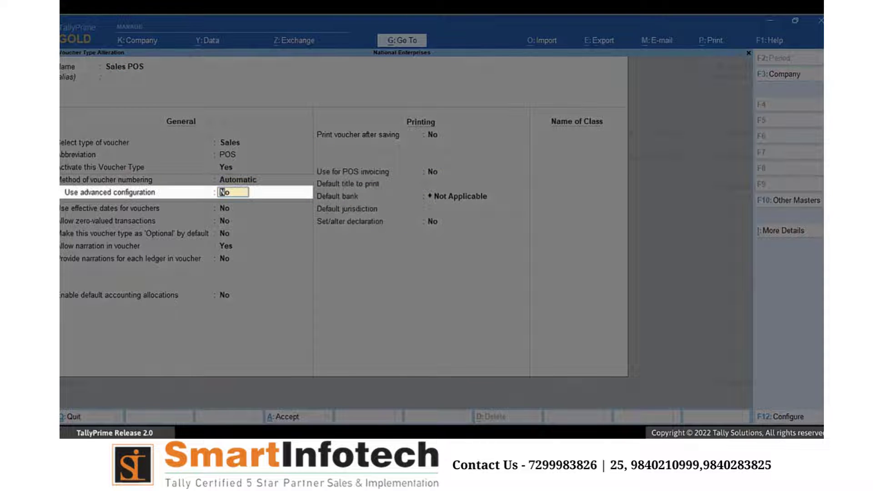
key(Return)
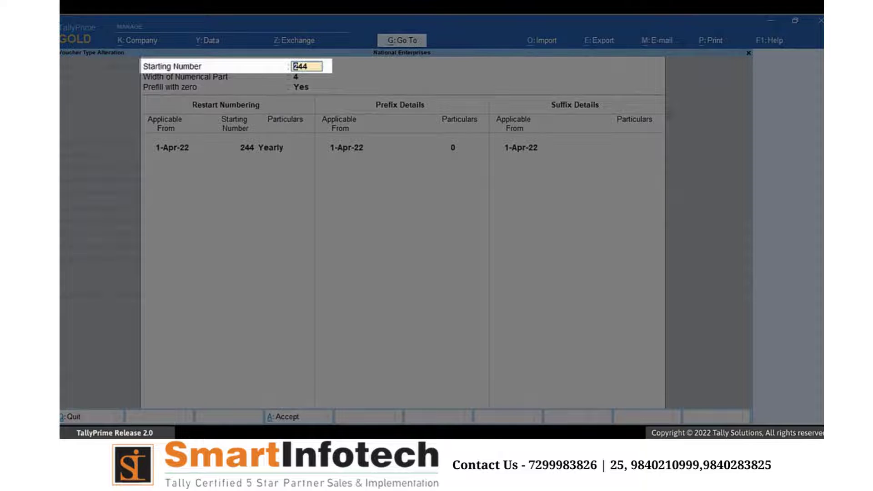
- Set Prefill with zero to No in the voucher numbering configuration, keeping the starting number and width
key(Return)
key(Return)
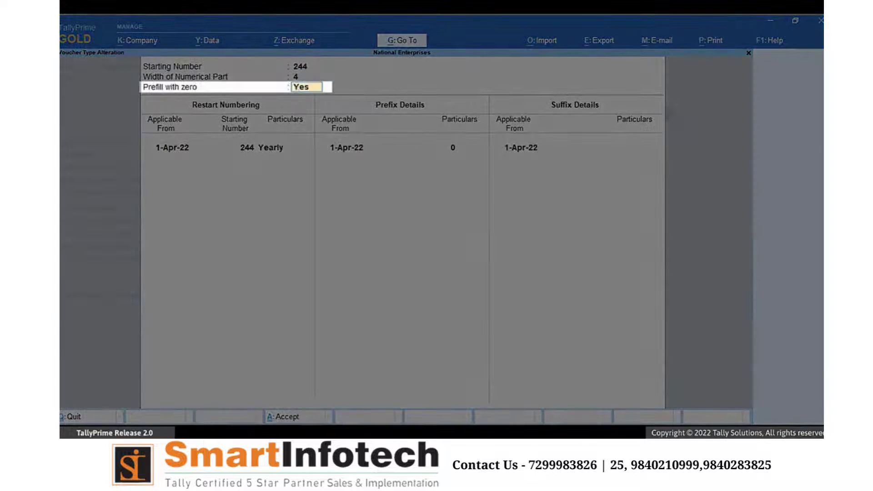
key(n)
key(Return)
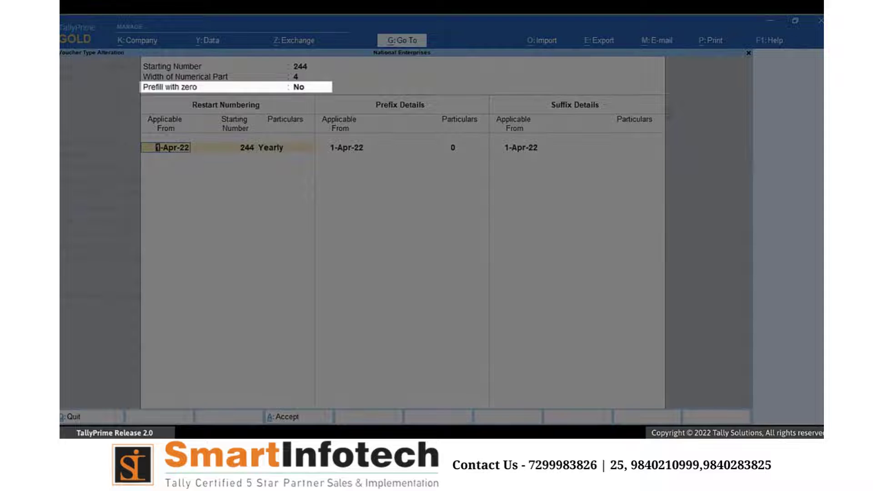
- Clear the zero from the prefix particulars applicable from 1-Apr-22, keeping the restart numbering and suffix entries
key(Return)
key(Return)
key(Return)
key(Return)
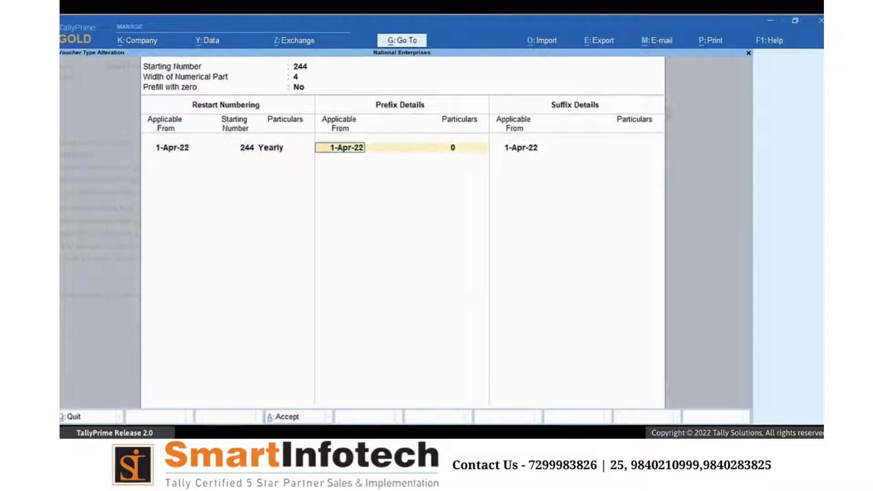
key(Return)
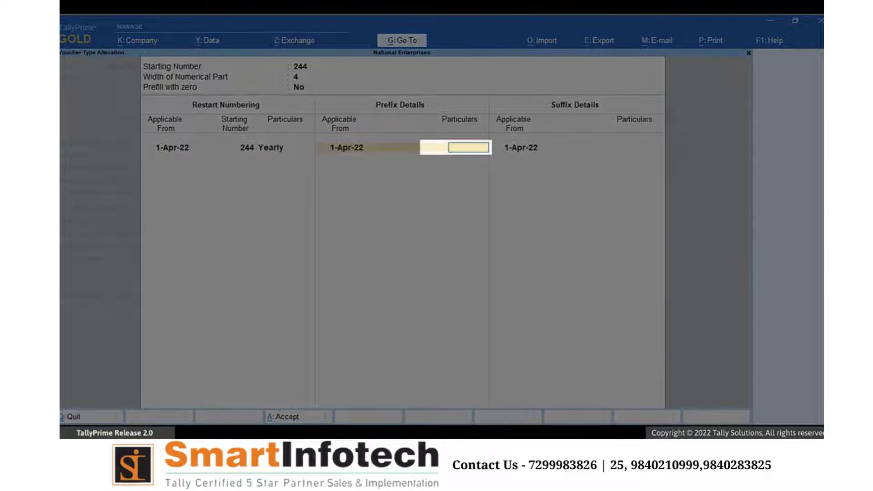
key(Return)
key(Return)
key(Return)
- Save the altered Sales POS voucher type and return to the open sales voucher
key(ctrl+a)
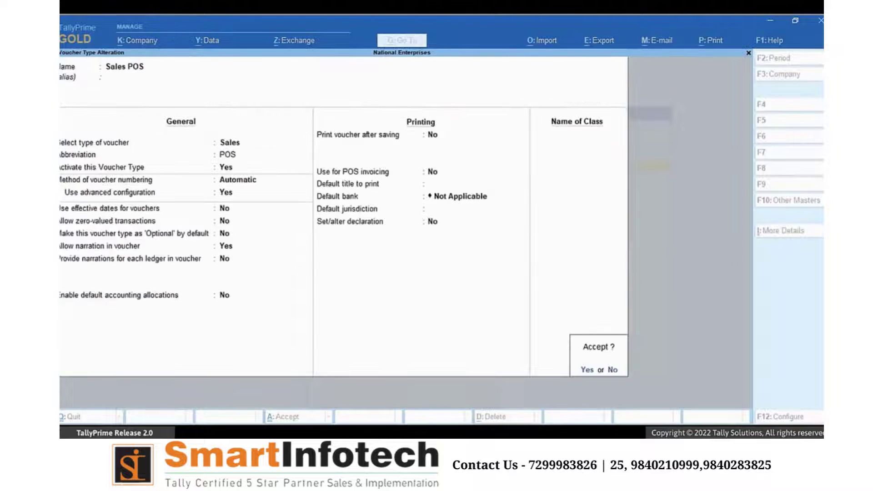
key(Return)
key(Escape)
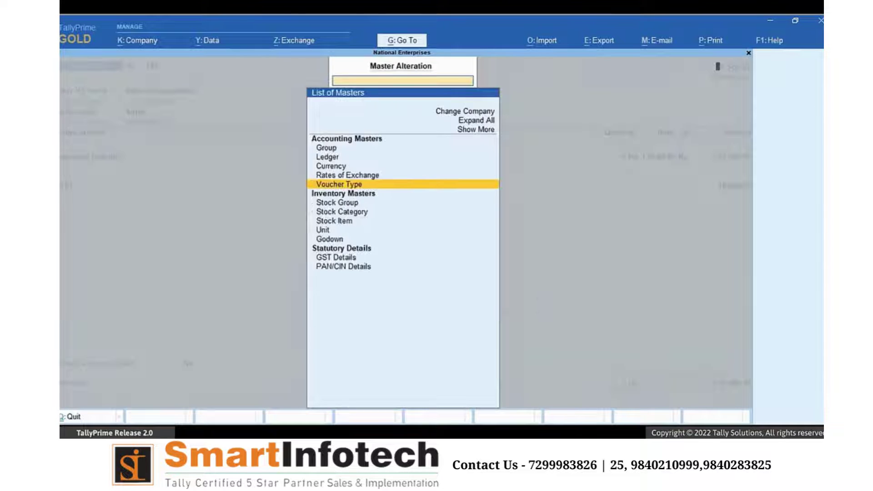
key(Escape)
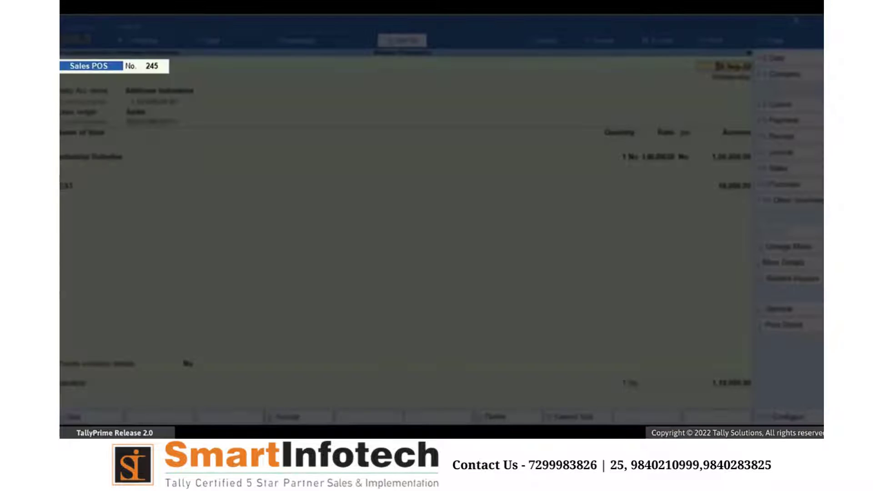
- Set Provide e-Invoice details to Yes, save the Sales POS voucher and generate its e-Invoice
key(Return)
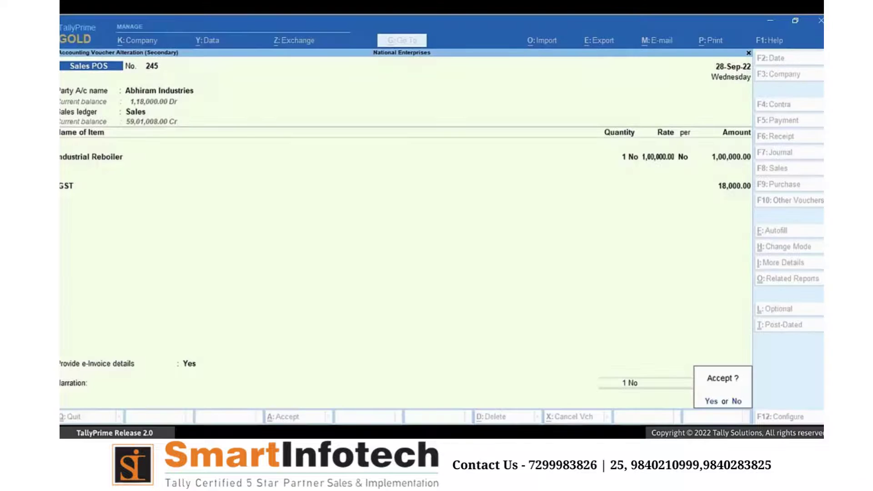
key(Return)
key(Return)
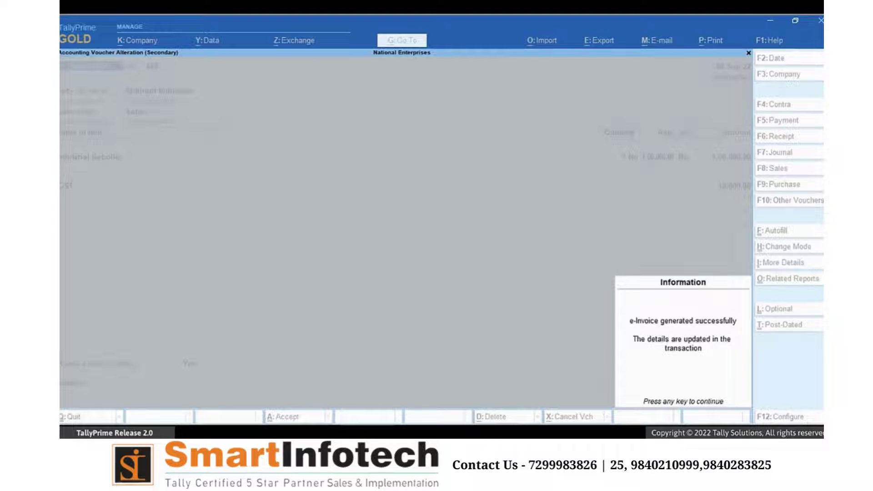
key(Return)
key(Return)
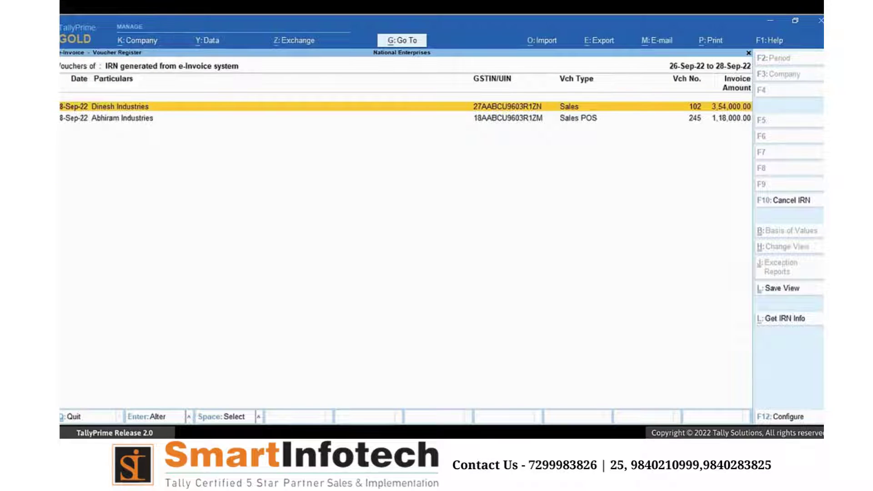
- Reopen the Abhiram Industries voucher from the IRN-generated list and set Provide e-Invoice details to Yes to view them
key(Down)
key(Return)
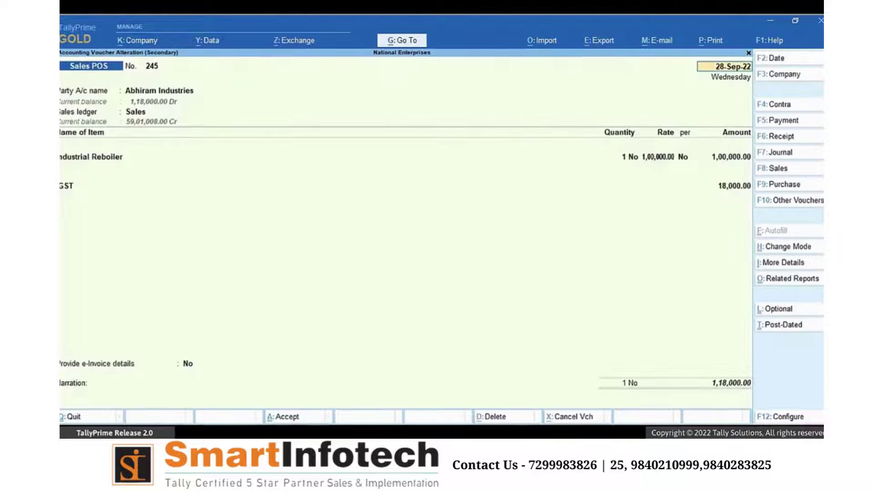
click(190, 364)
key(y)
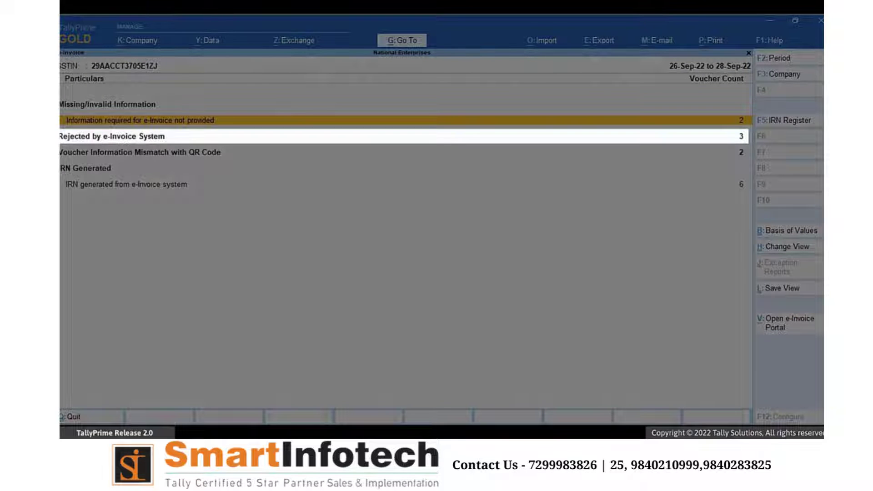
- Open the vouchers listed as Rejected by e-Invoice System to check the reasons for rejection
key(Down)
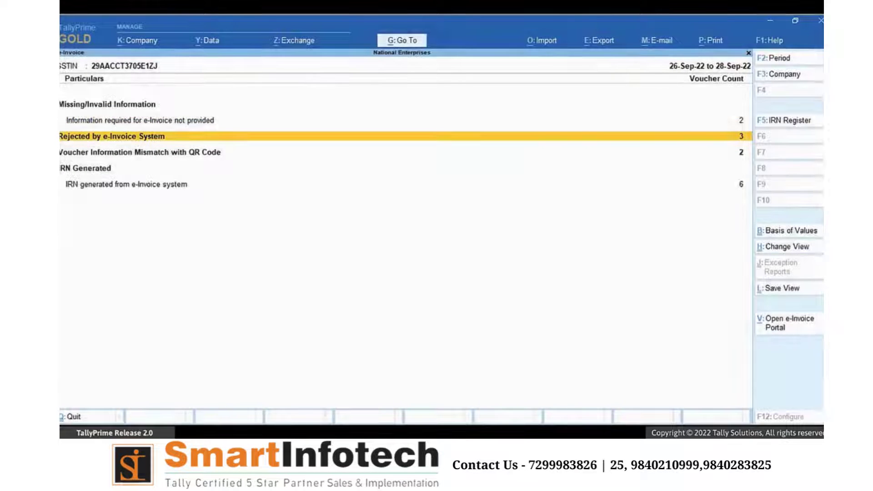
key(Return)
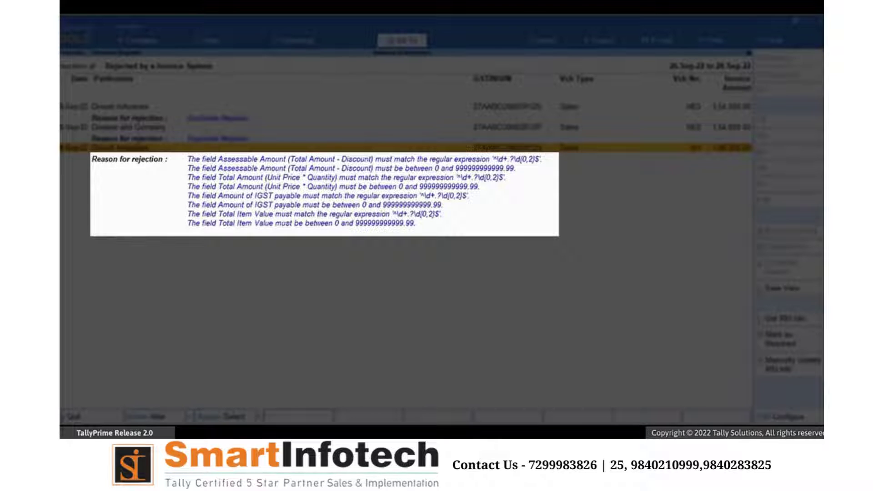
- Open the Discount ledger for alteration from the master list
key(alt+g)
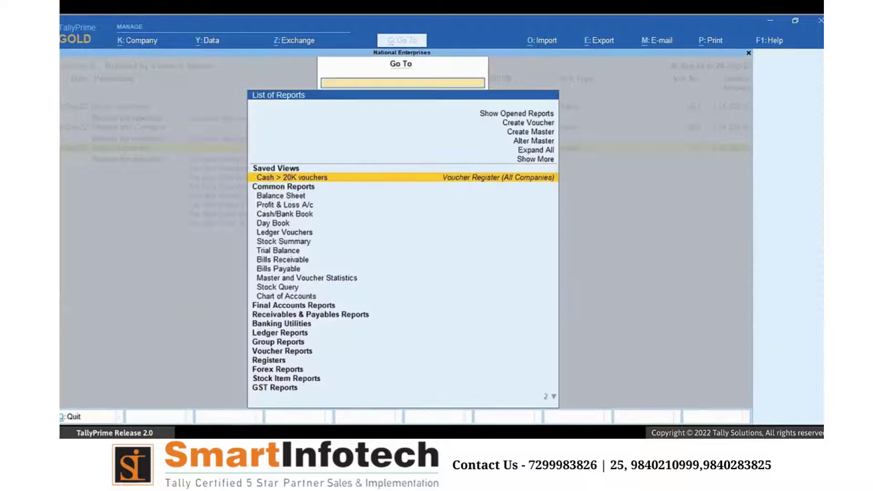
key(Up)
key(Up)
key(Up)
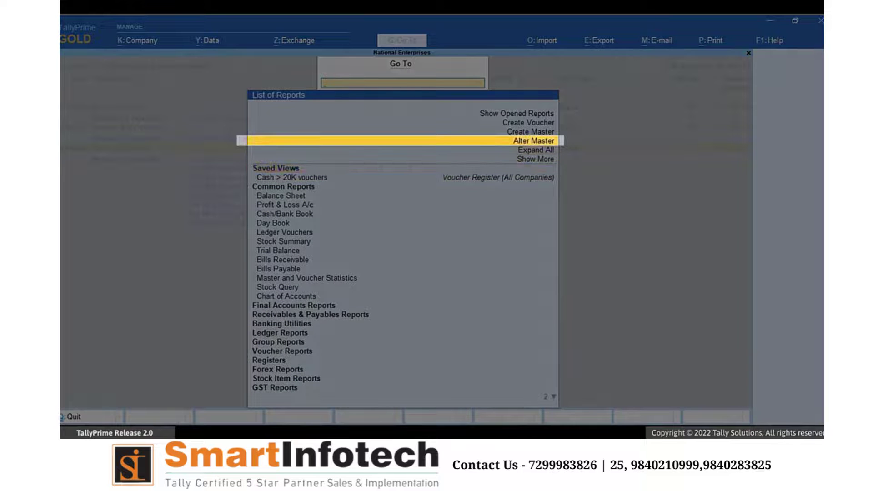
key(Return)
key(Down)
key(Return)
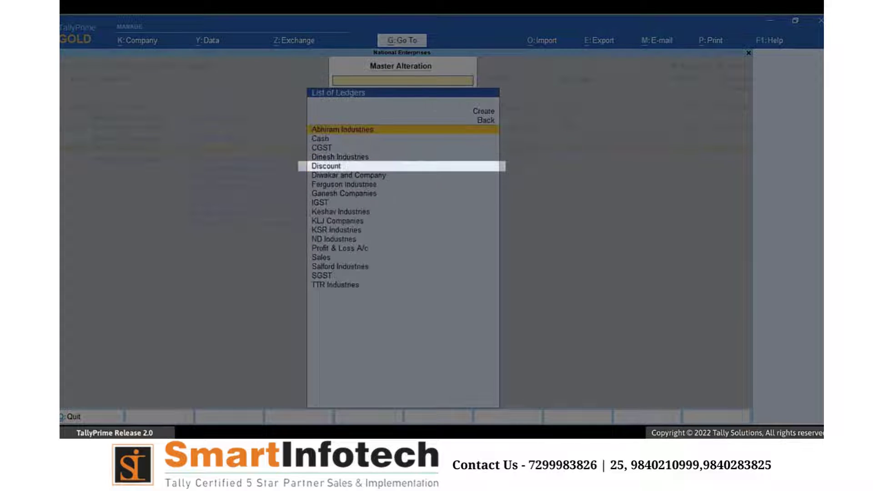
key(Down)
key(Down)
key(Down)
key(Down)
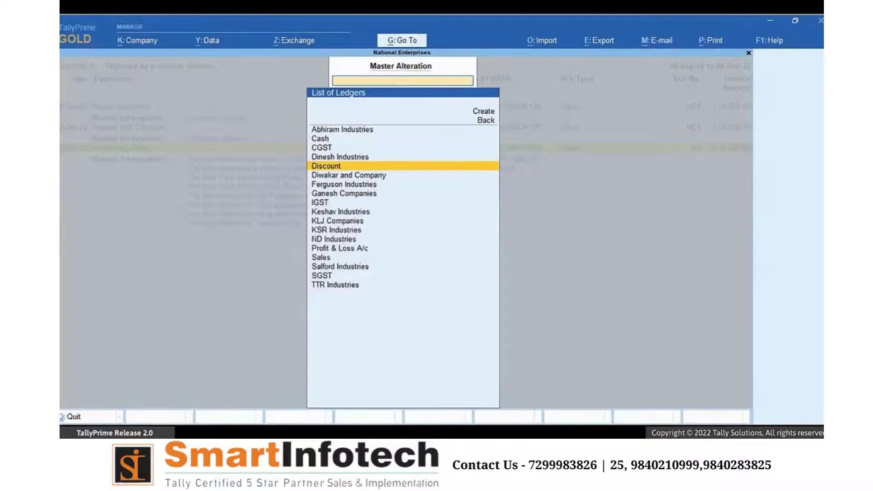
key(Return)
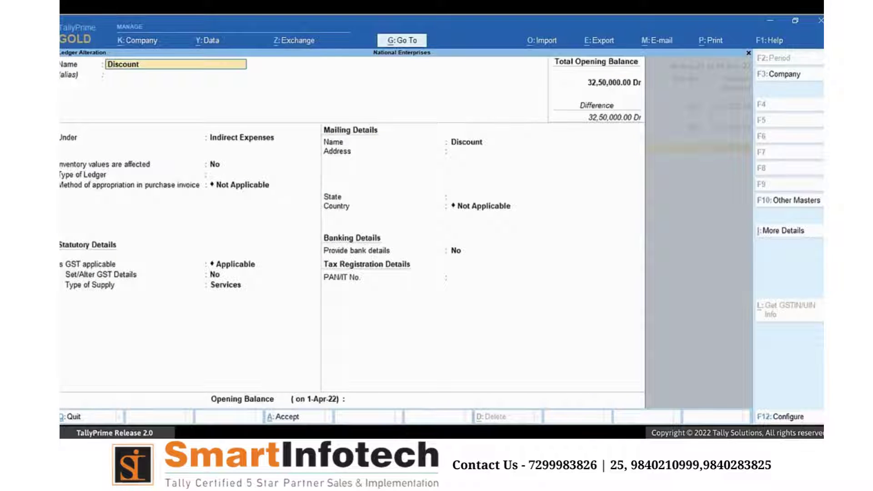
- Set the Discount ledger's Type of Ledger and its GST applicability to Not Applicable
key(Return)
key(Return)
key(Return)
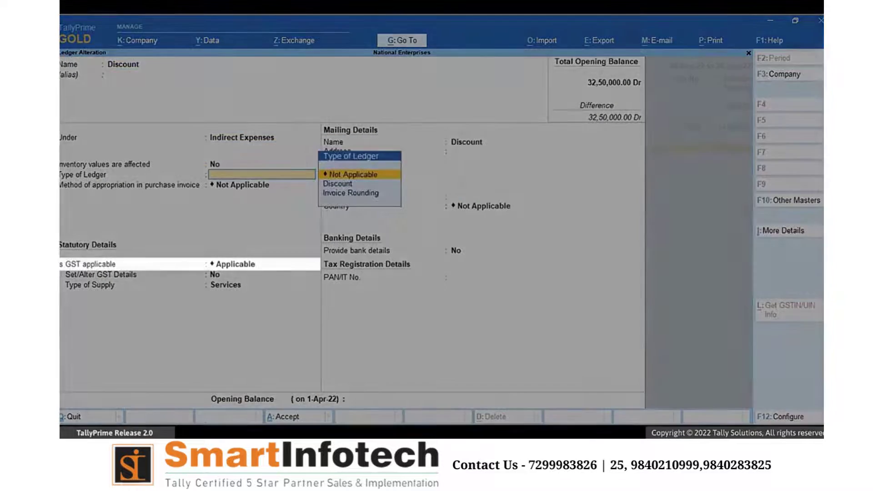
key(Return)
key(Return)
text(N)
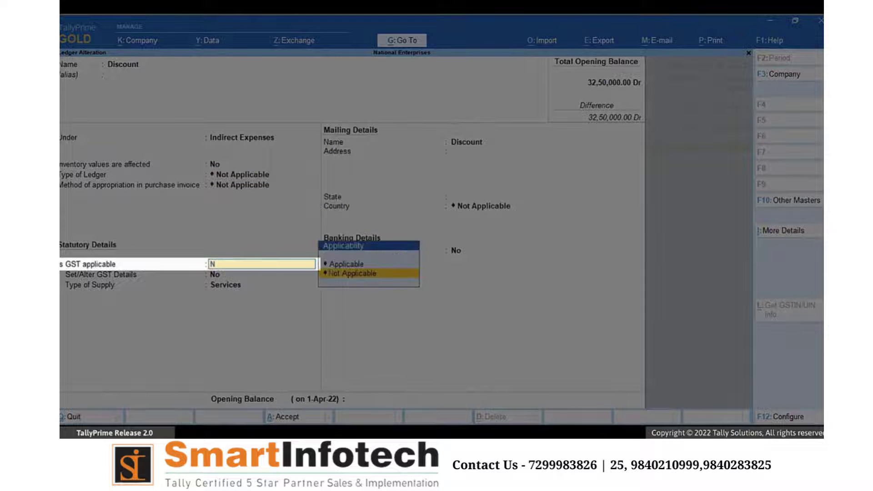
key(Return)
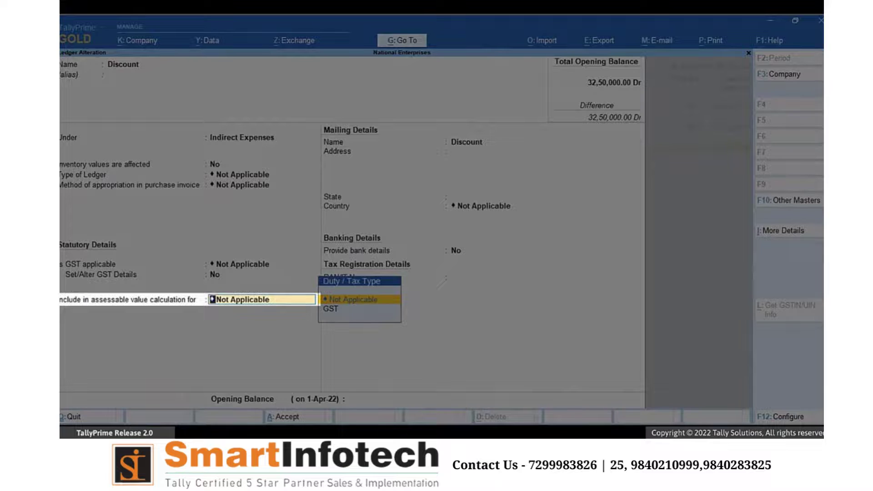
- Include the Discount ledger in assessable value calculation for GST, appropriated to Both and Based on Value, and save it
key(Down)
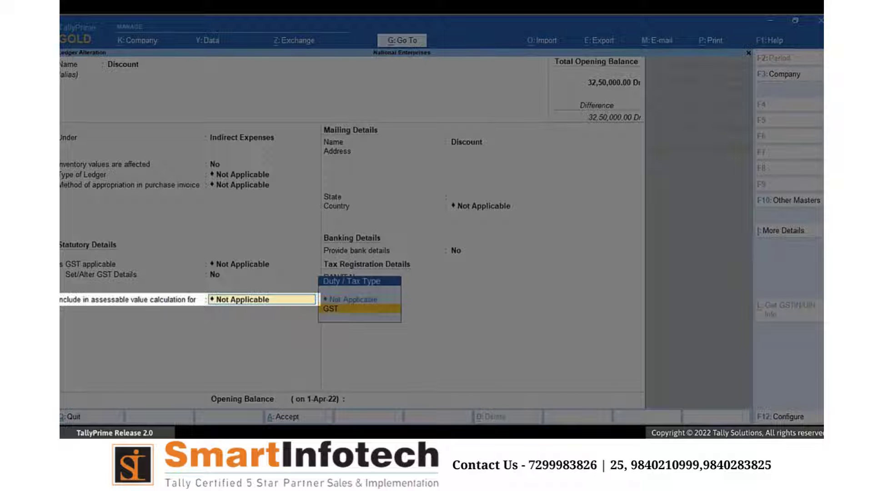
key(Return)
key(Up)
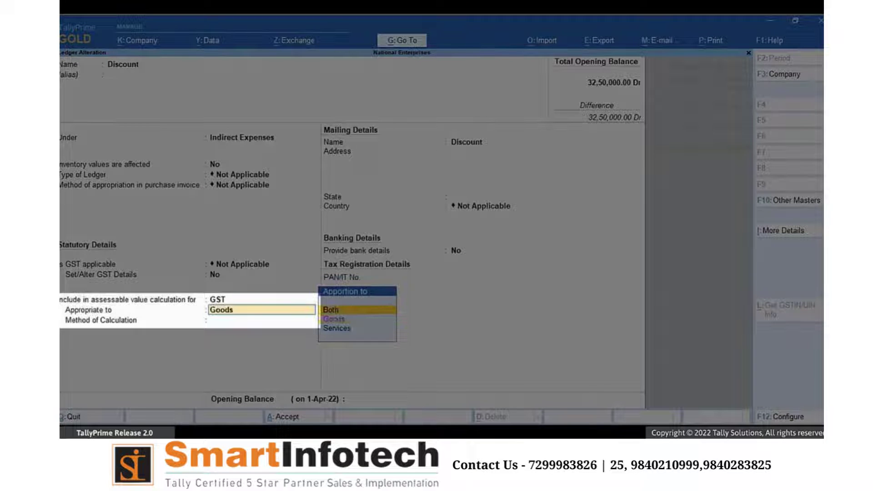
key(Return)
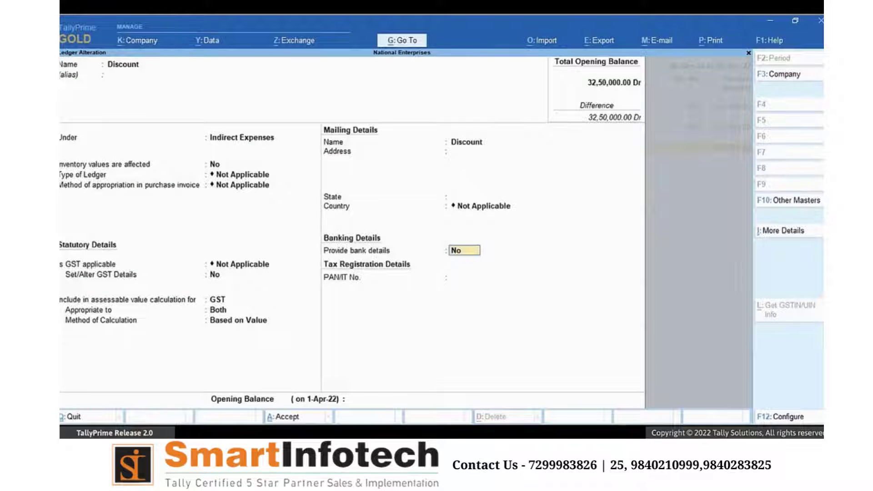
key(ctrl+a)
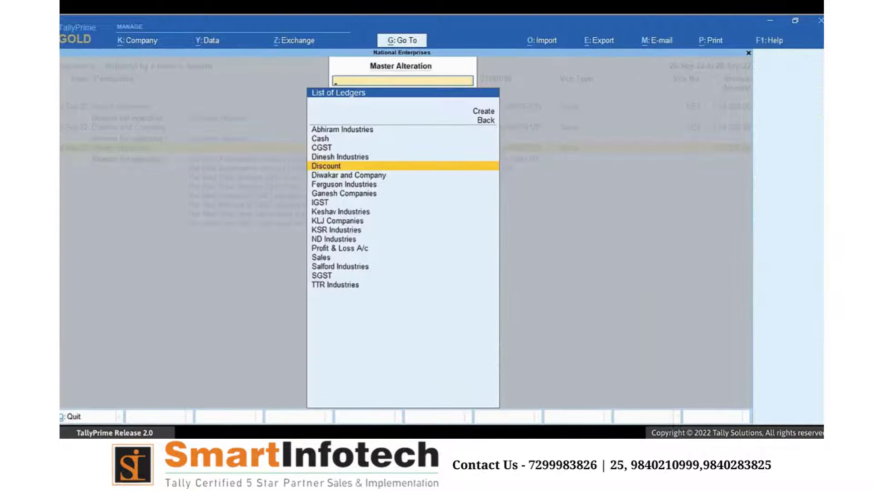
- Return to the rejected vouchers list and open the Dinesh Industries sales voucher containing the discount
key(Escape)
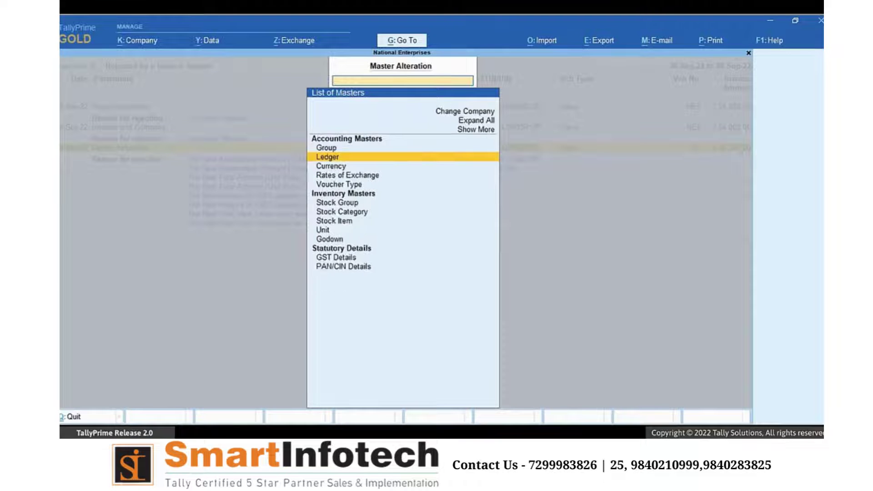
key(Escape)
key(Return)
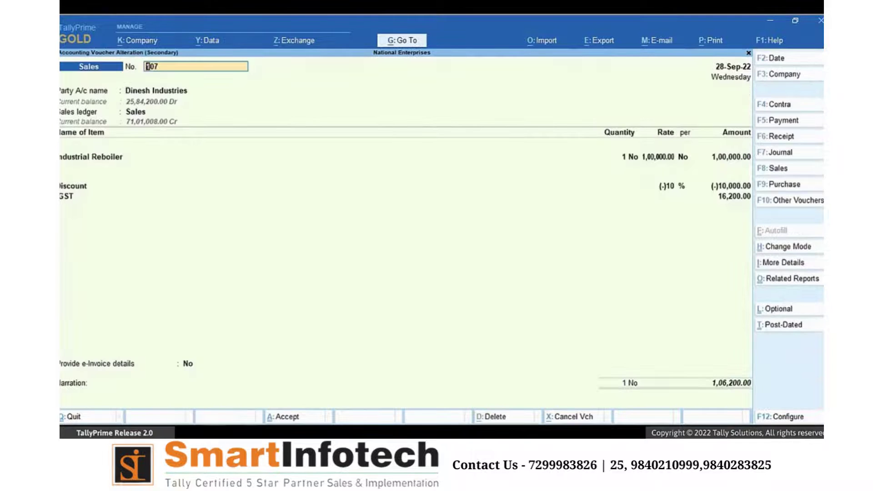
- Save the Dinesh Industries sales voucher with the discount and agree to send it for e-Invoice generation
key(Return)
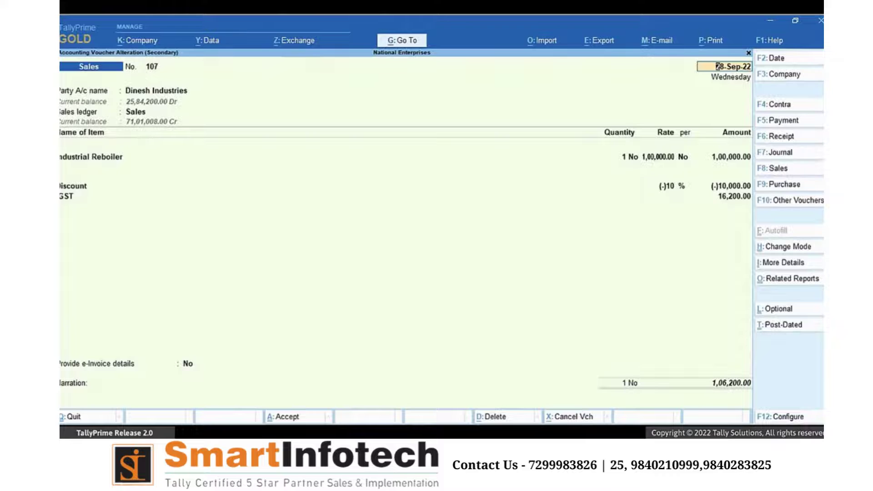
key(ctrl+a)
key(y)
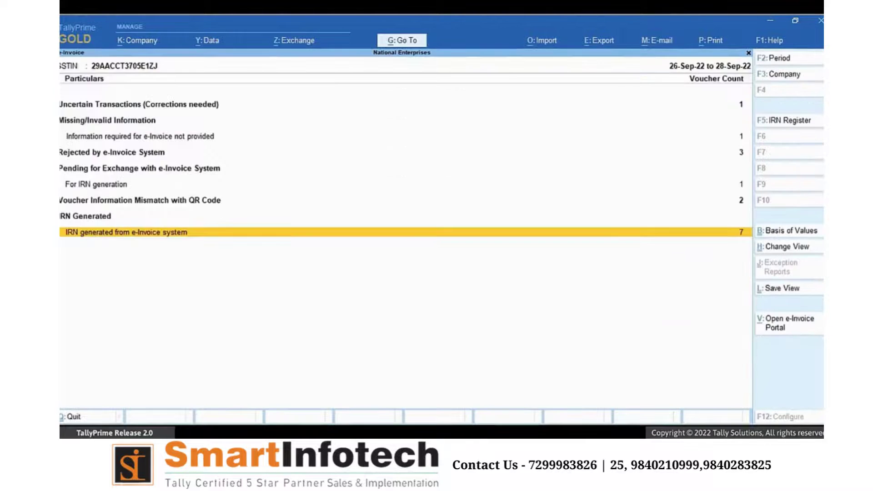
- Open a voucher listed under IRN generated from e-Invoice system and set Provide e-Invoice details to Yes
key(Return)
key(Return)
click(189, 368)
key(y)
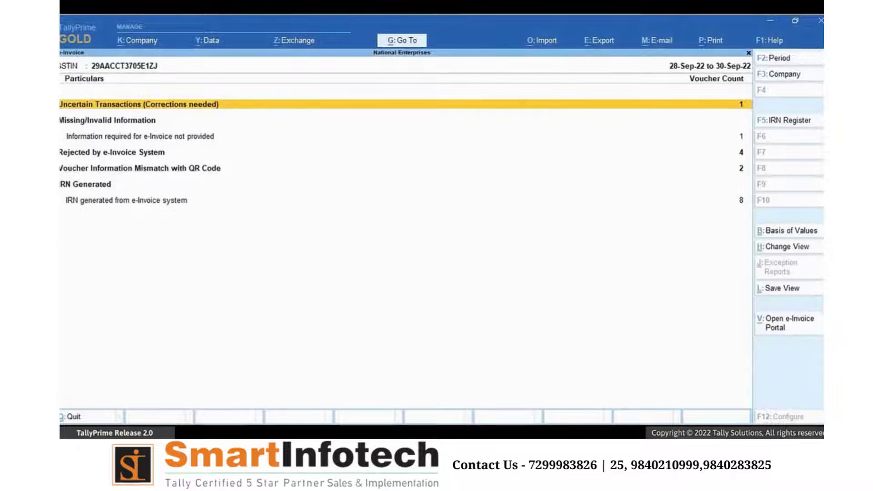
- Open the Dinesh Industries sales voucher rejected for its future document date from the list of vouchers rejected by the e-Invoice system
key(Down)
key(Down)
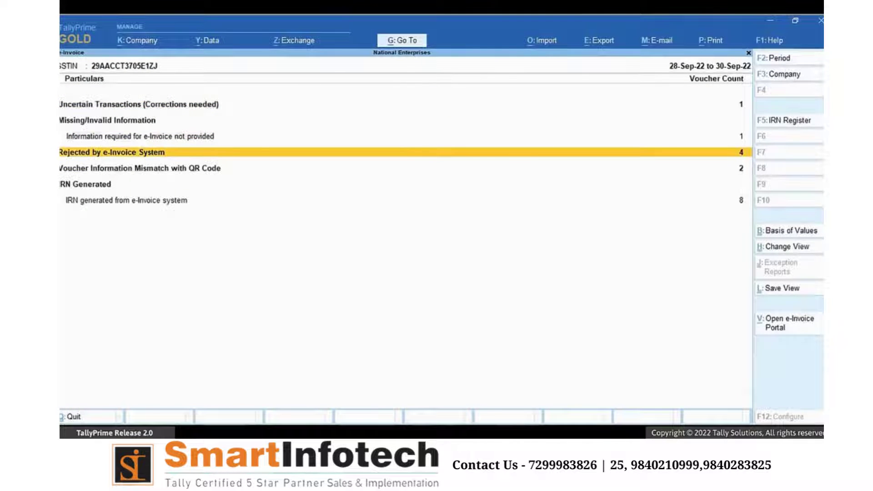
key(Return)
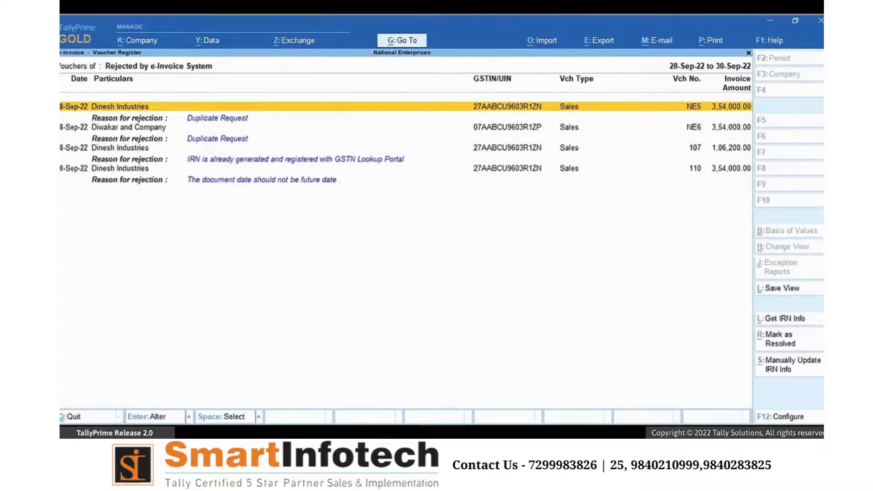
key(Down)
key(Down)
key(Down)
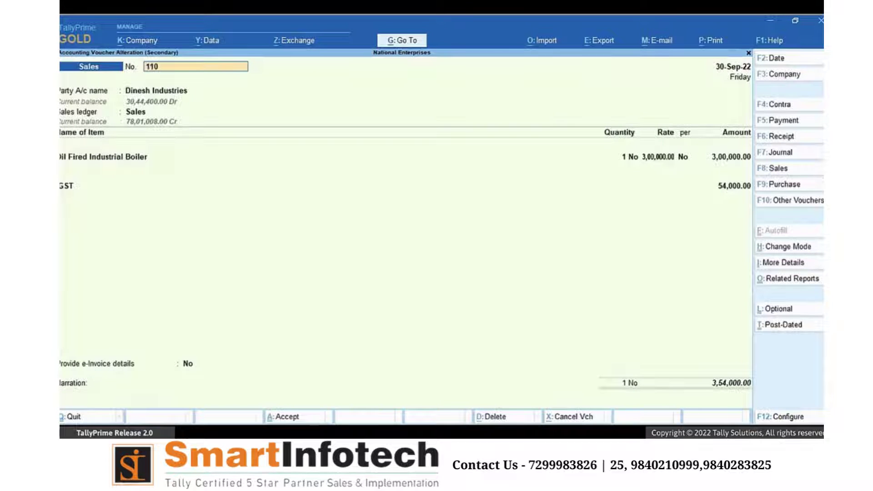
- Set the voucher date to 29-Sep-22, save the voucher and agree to send its details for e-Invoice generation
key(F2)
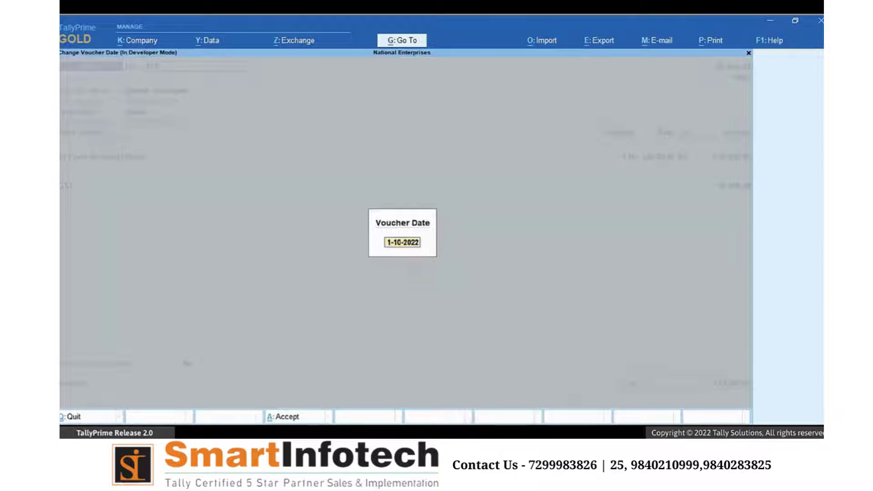
text(29-9)
key(Return)
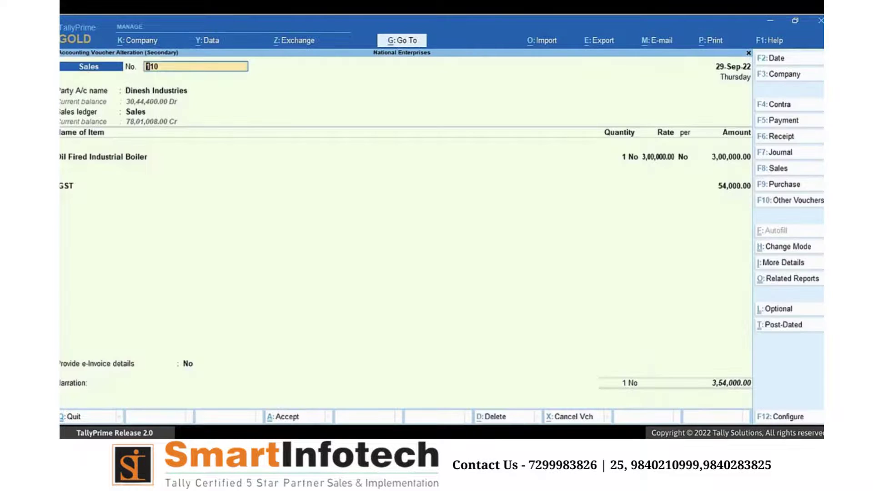
key(ctrl+a)
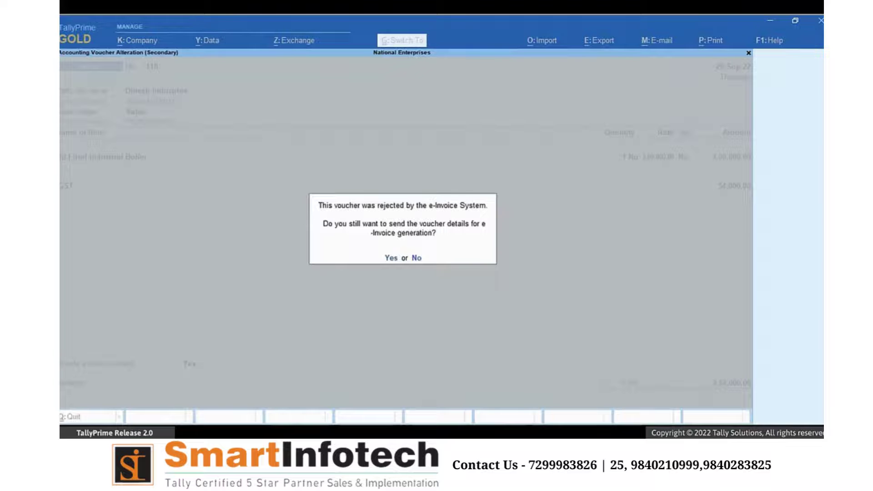
key(y)
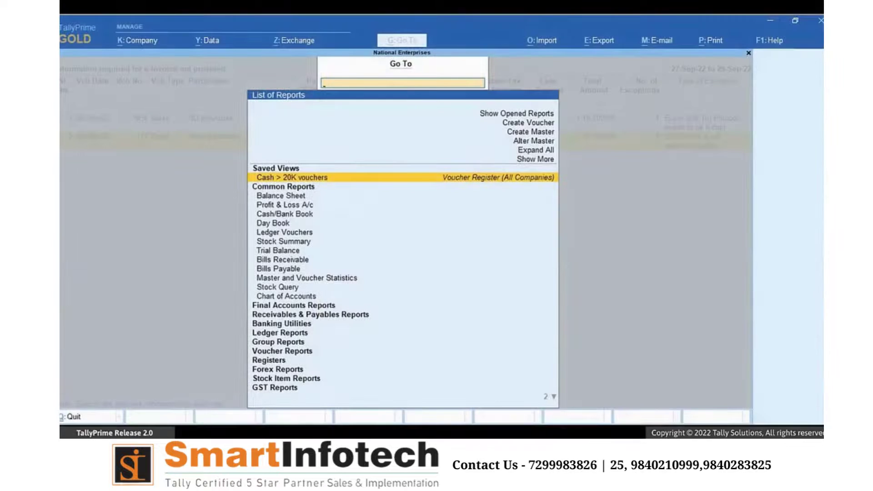
- Open the Astra Industries ledger for alteration from the ledger masters
key(Up)
key(Up)
key(Up)
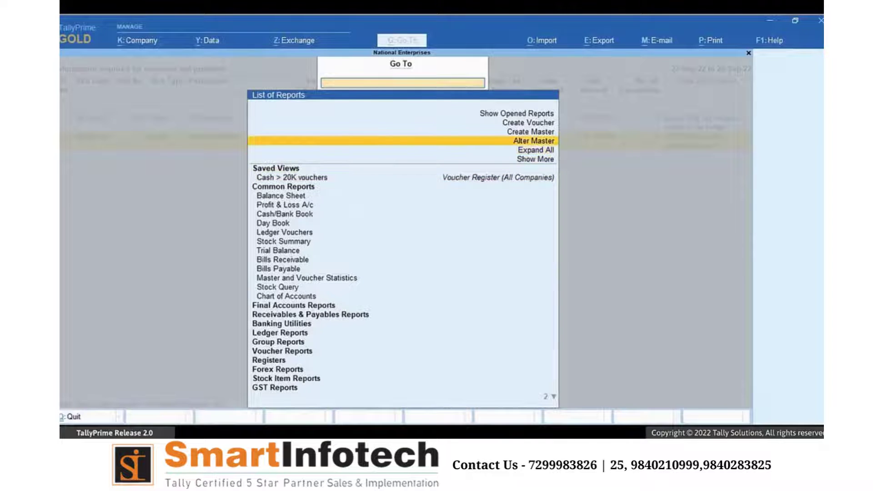
key(Return)
key(Down)
key(Return)
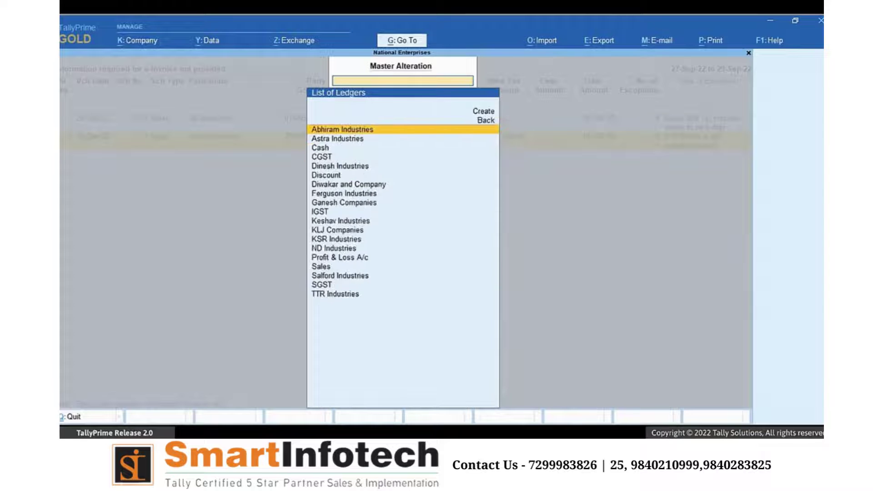
key(Down)
key(Return)
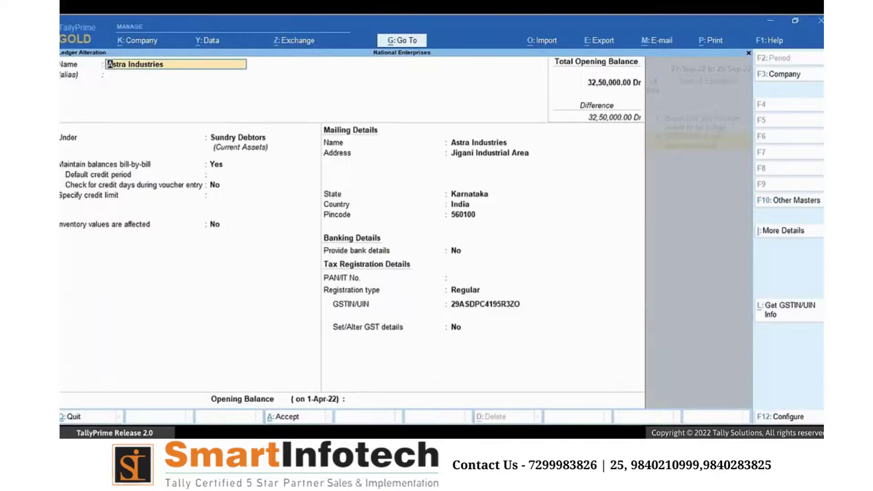
- Replace the Astra Industries ledger's GSTIN/UIN with the correct registration number and save the ledger
click(469, 309)
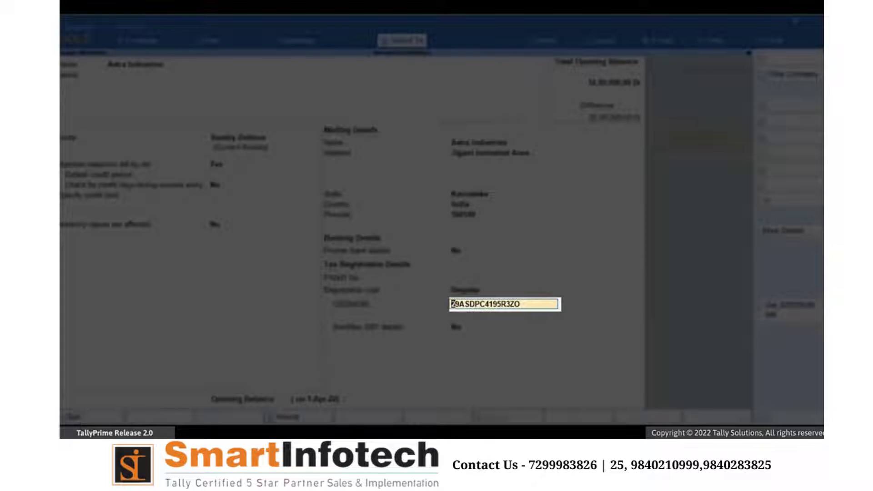
key(ctrl+alt+v)
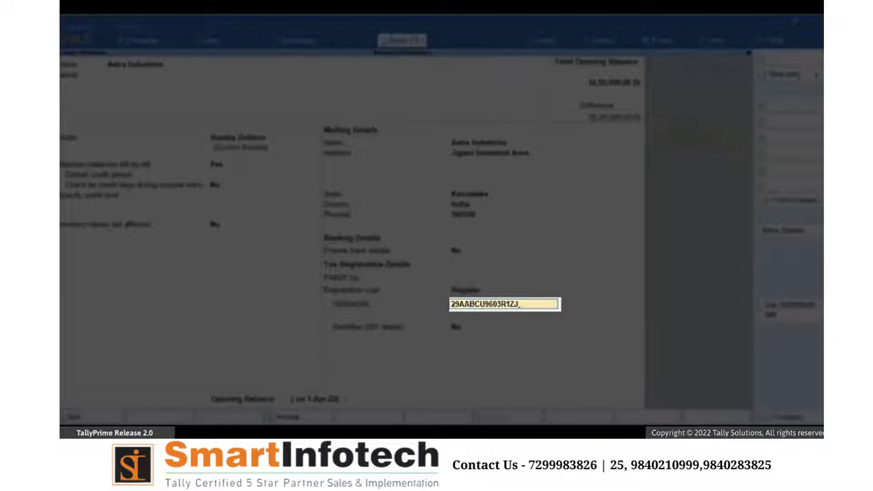
key(ctrl+a)
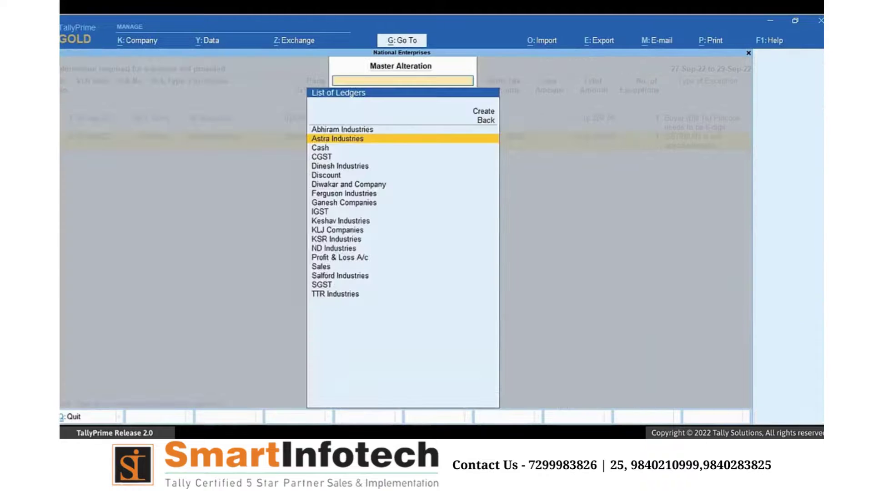
- Return to the vouchers with missing e-Invoice information, open the Astra Industries sales voucher and bring up its party details
key(Escape)
key(Return)
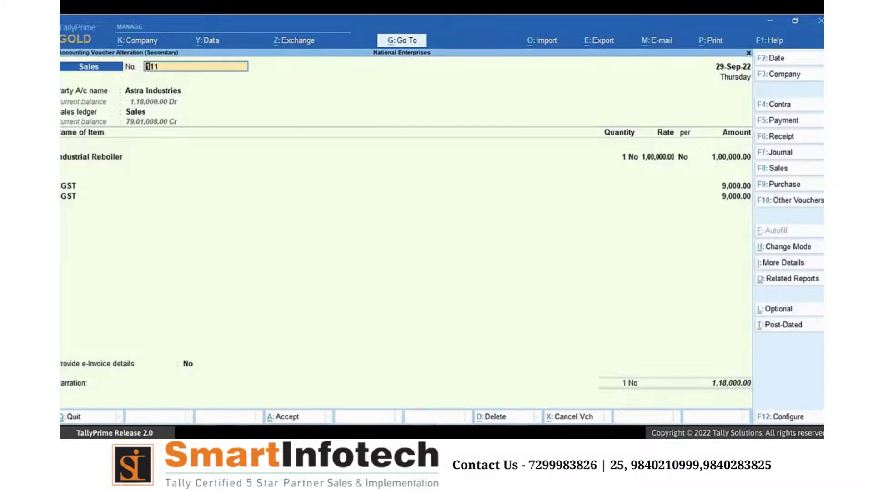
key(Return)
key(Return)
key(Return)
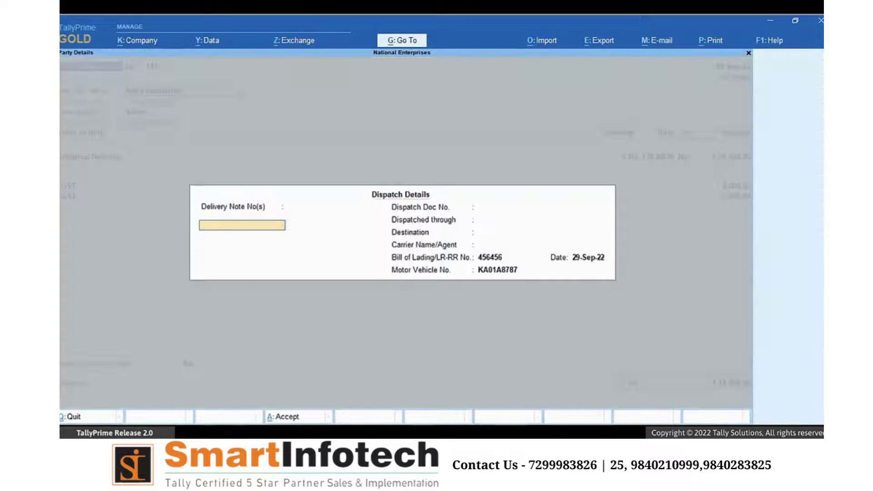
key(BackSpace)
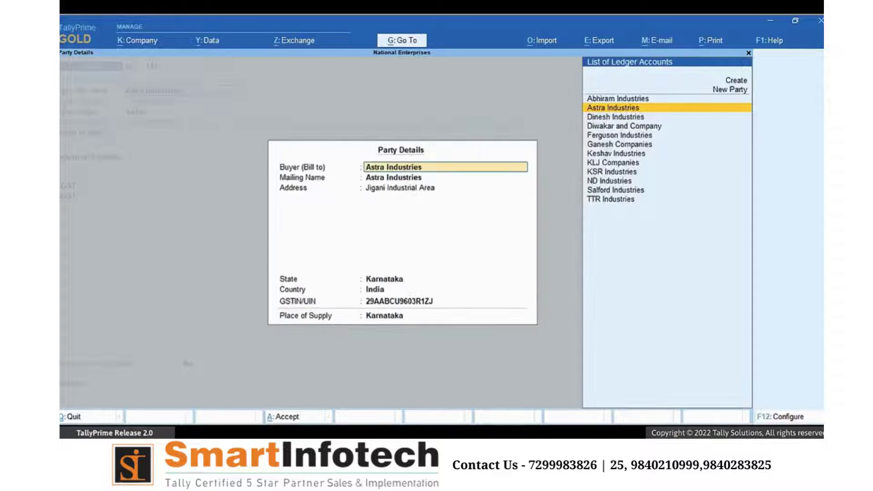
- Go through and accept the Astra Industries party details with the updated GSTIN/UIN and Karnataka as place of supply
key(Return)
key(Return)
key(Return)
key(Return)
key(Return)
key(Return)
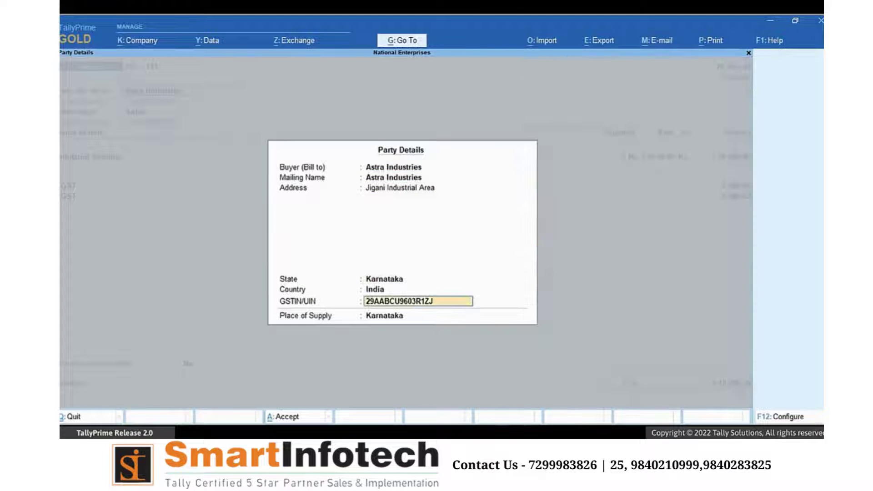
key(Return)
key(Return)
key(Return)
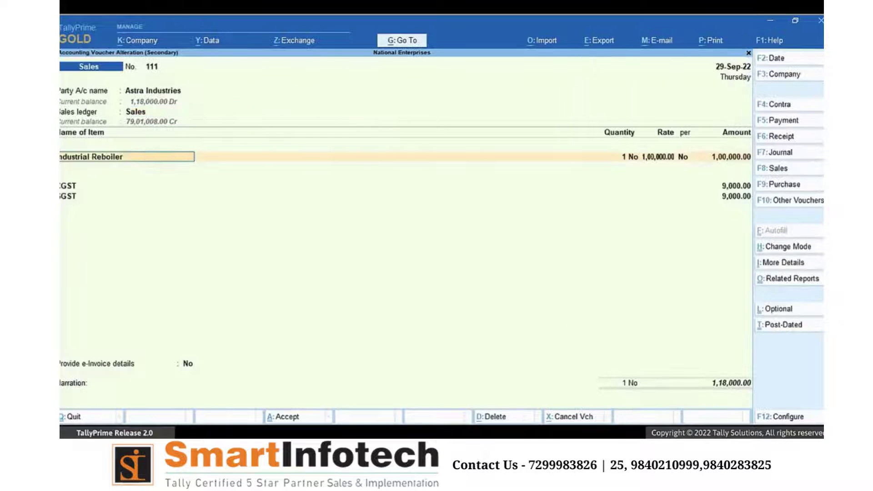
- Save the Astra Industries sales voucher and generate its e-Invoice
key(ctrl)
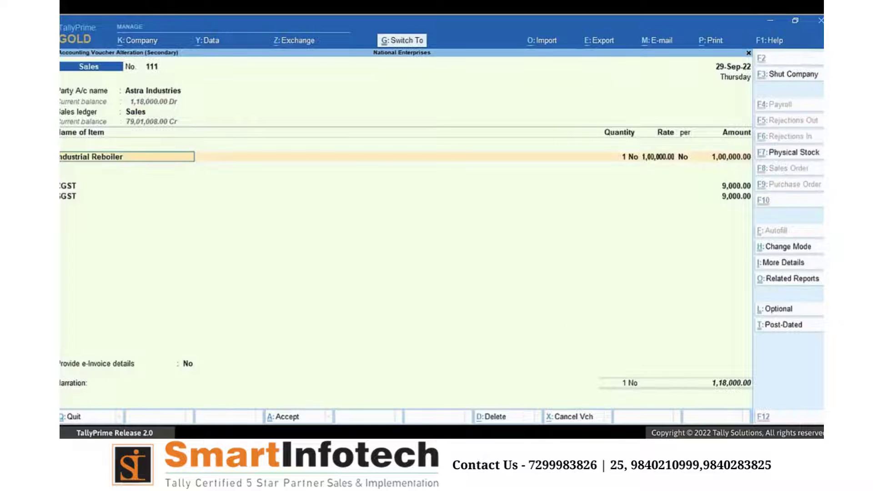
key(ctrl+a)
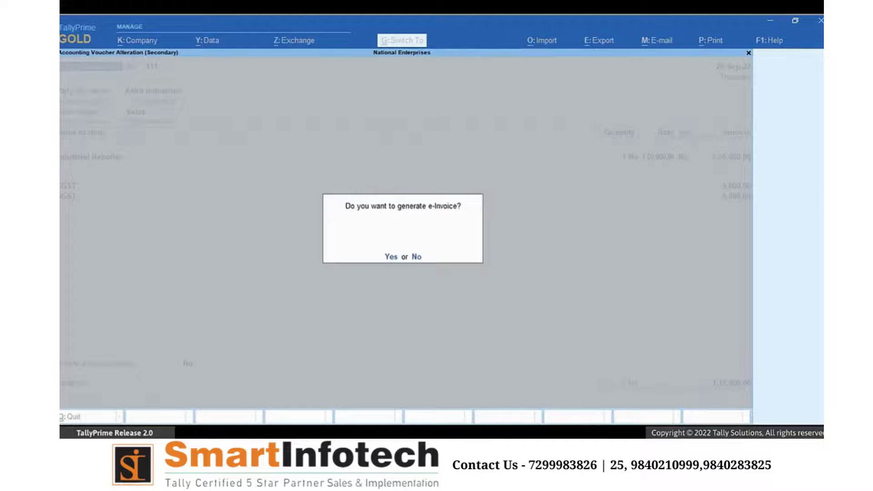
key(y)
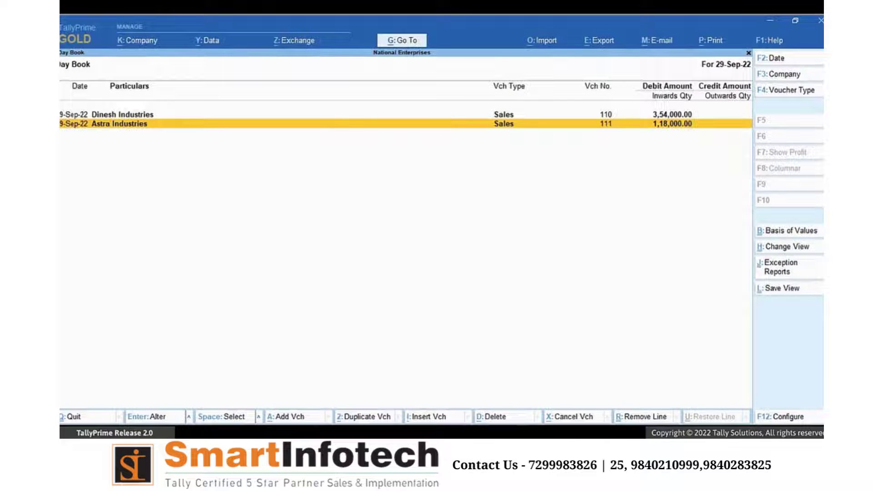
- Open the company features for National Enterprises and accept Enable Goods and Services Tax (GST) as Yes
key(F11)
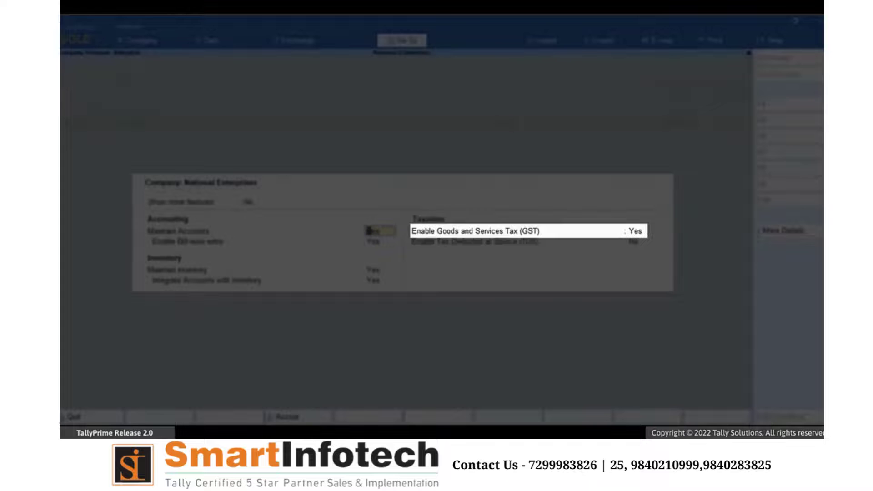
key(Return)
key(Return)
key(Return)
key(Return)
key(Return)
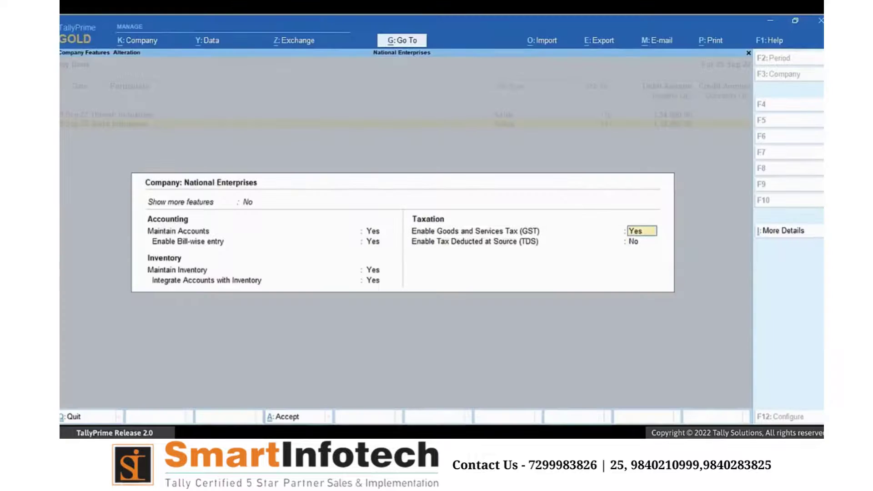
key(Return)
key(Return)
key(Return)
key(Return)
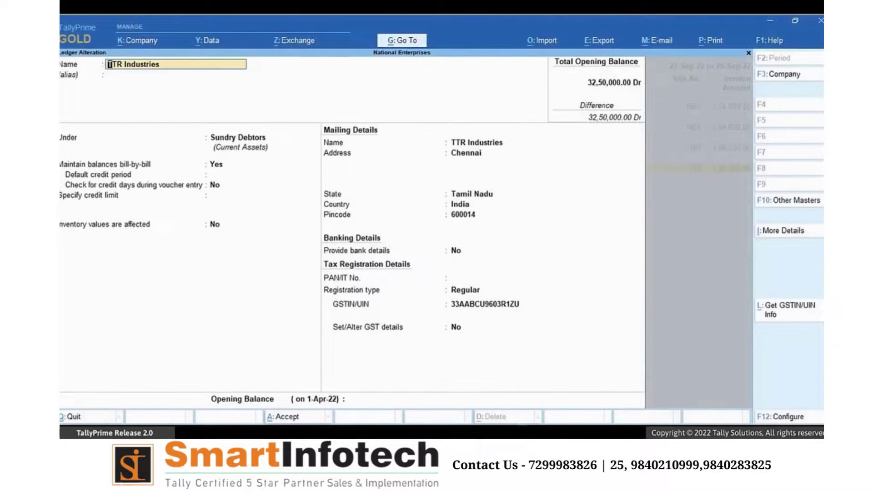
- Enable Set/Alter GST details in the TTR Industries ledger, accepting Regular registration and No for Assessee of Other Territory
key(Return)
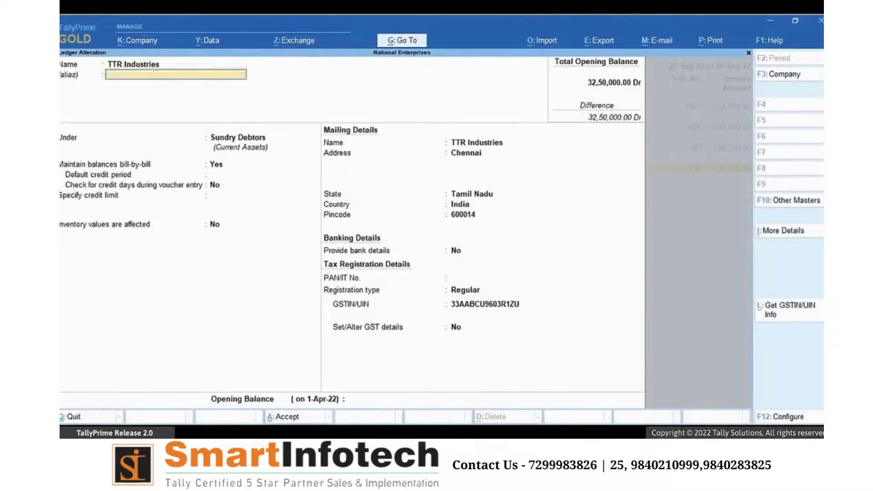
click(456, 327)
text(y)
key(Return)
key(Return)
key(Return)
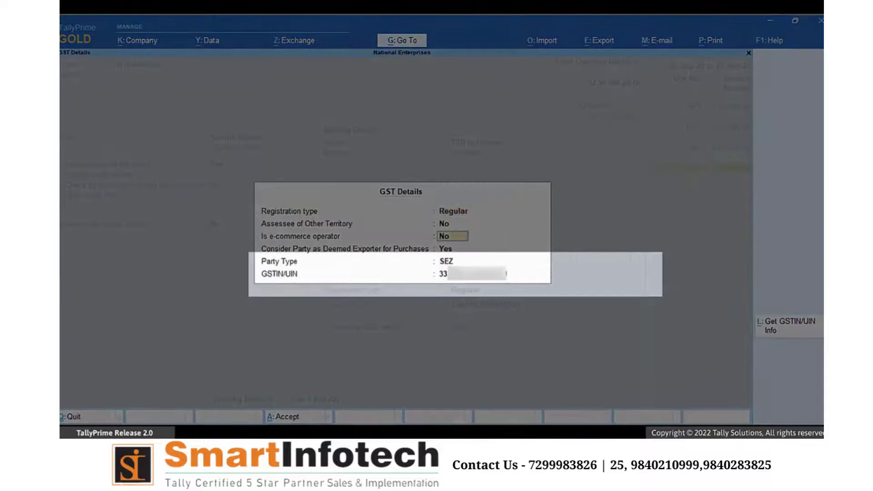
- Accept the deemed exporter option as Yes, party type SEZ and the GSTIN/UIN, and save the TTR Industries ledger
key(Return)
key(Return)
key(Return)
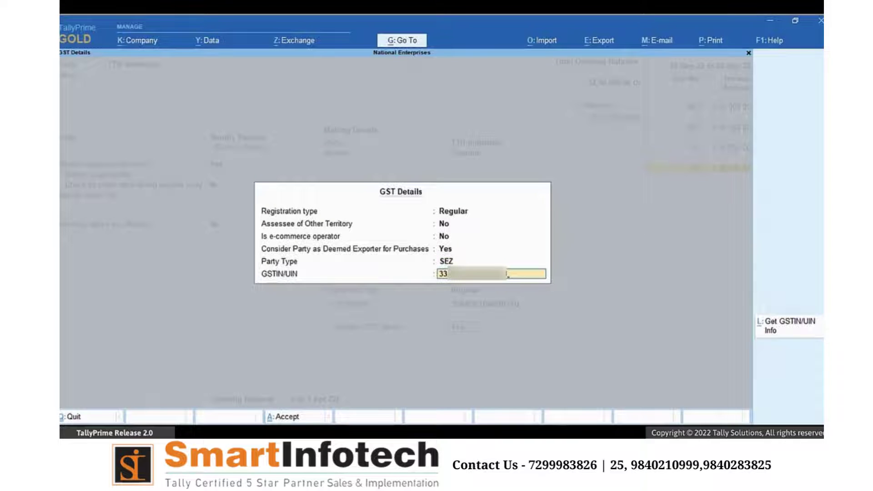
key(Return)
key(ctrl+a)
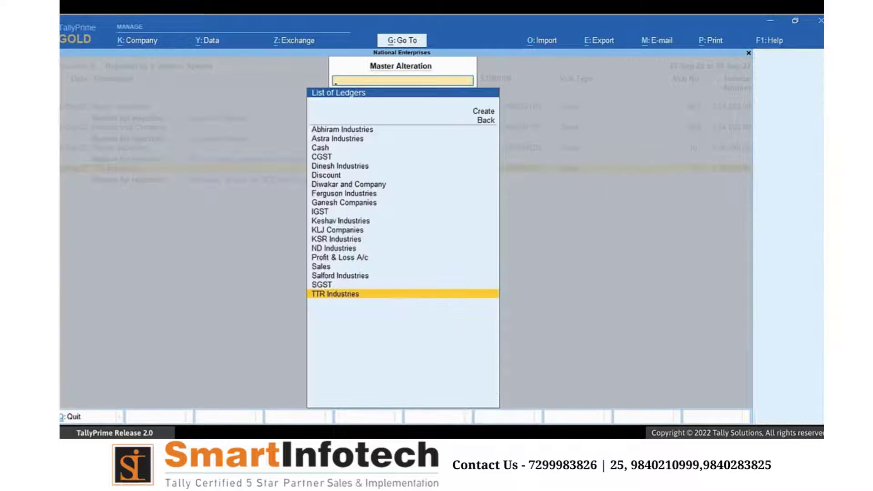
- Return to the rejected vouchers, save the TTR Industries sales voucher and send its details for e-Invoice generation
key(Escape)
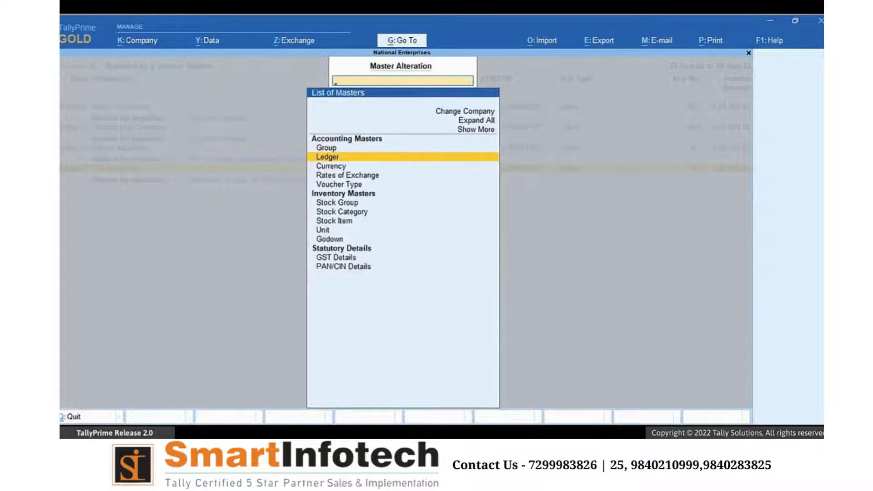
key(Escape)
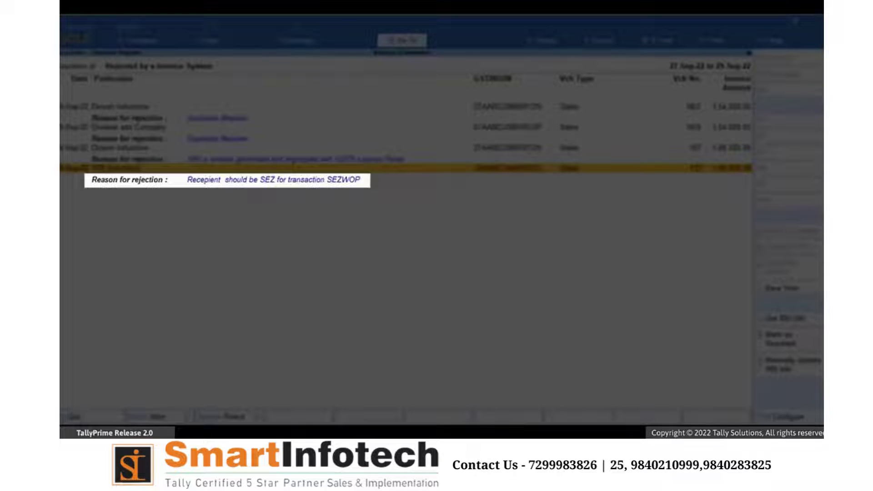
key(Return)
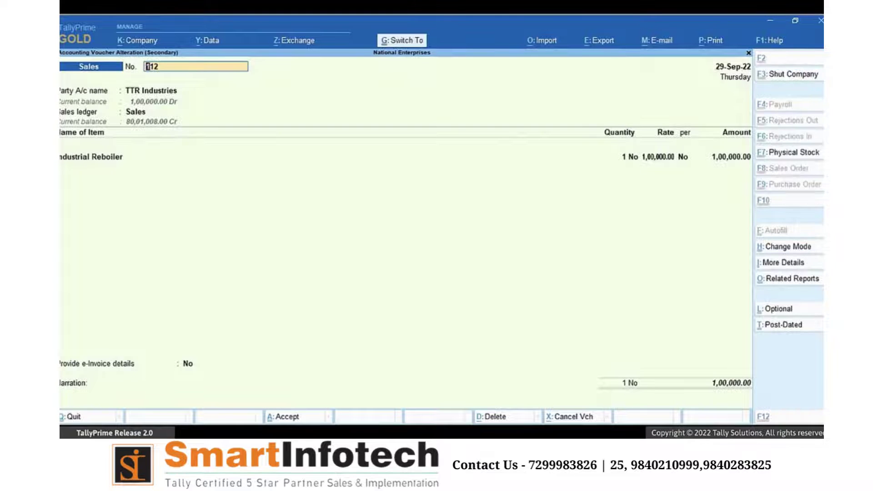
key(ctrl+a)
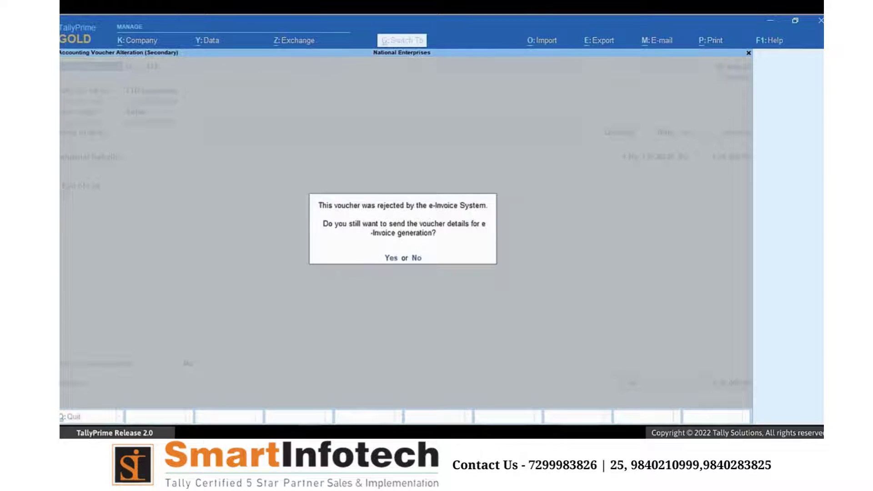
key(y)
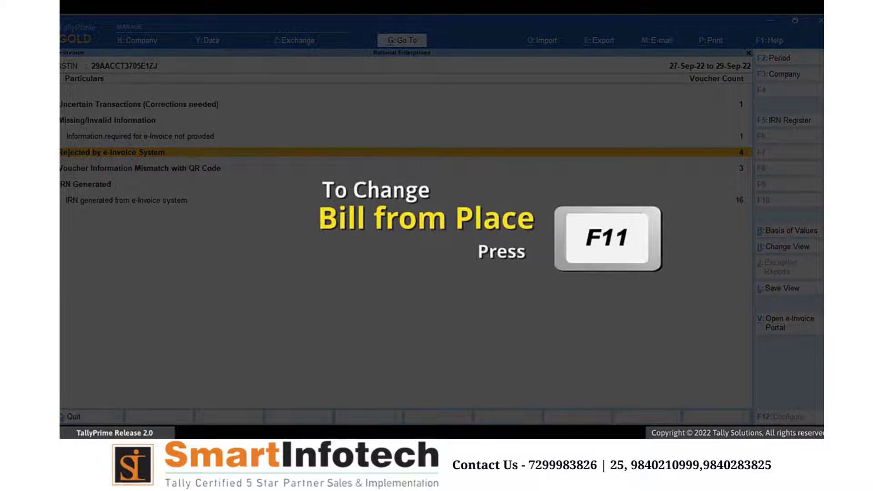
- Open the company GST details for National Enterprises, keeping Enable Goods and Services Tax (GST) as Yes
key(F11)
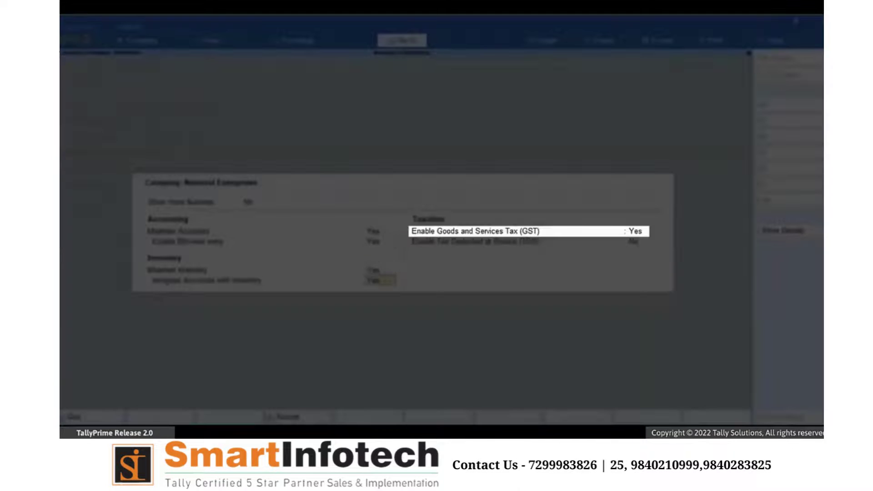
key(Return)
key(Return)
key(Return)
key(Return)
key(Return)
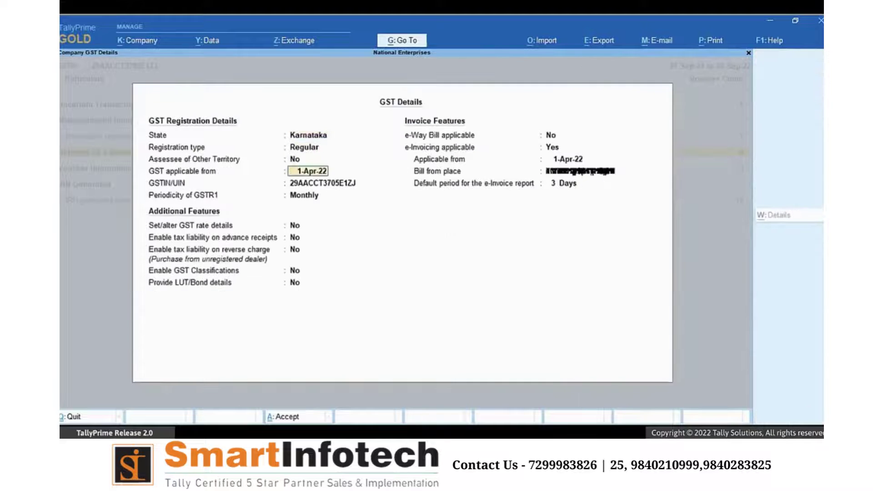
- Set Bill from place to Bangalore in the company GST details and save the company features
key(Return)
key(Return)
key(Return)
key(Return)
key(Return)
key(Return)
key(Return)
key(Return)
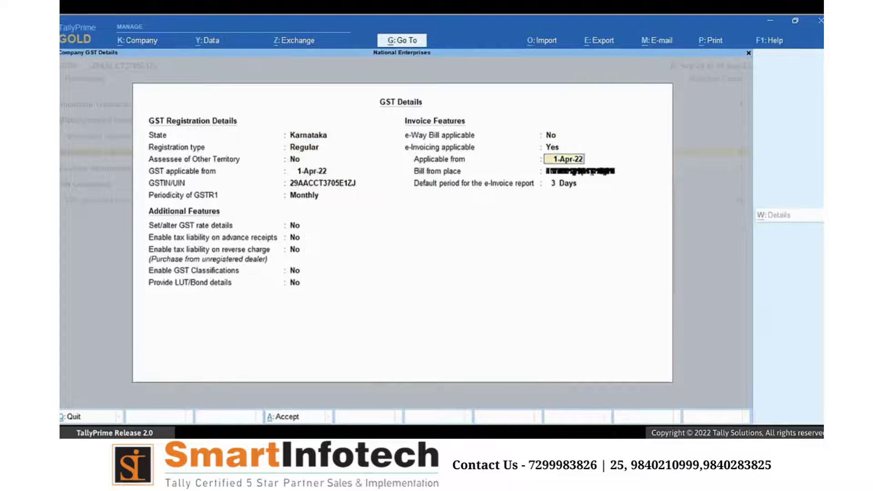
key(Return)
text(Bang)
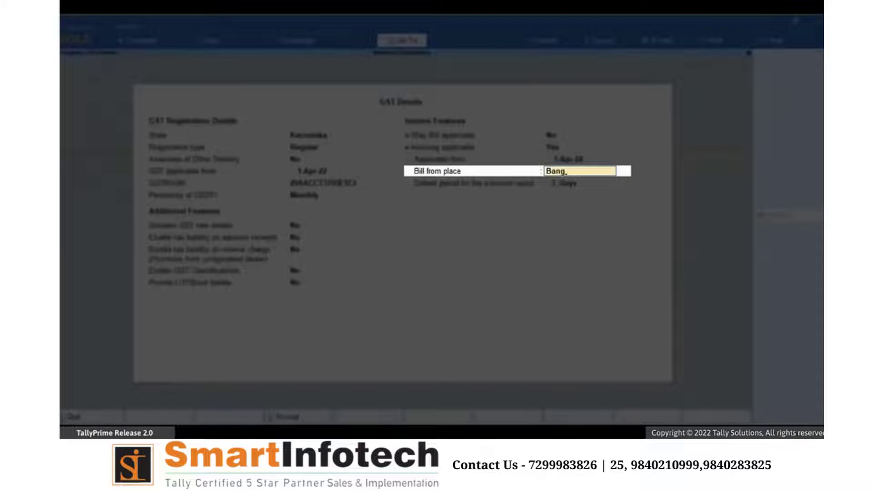
text(alore)
key(Return)
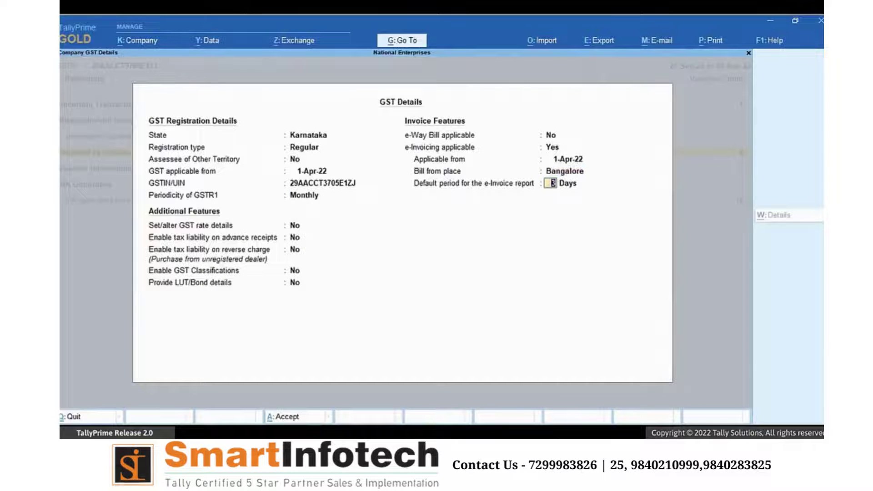
key(Return)
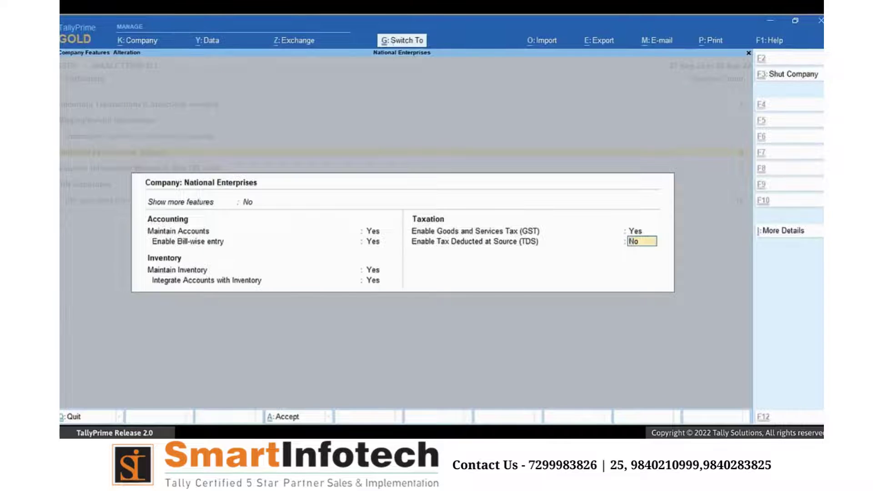
key(ctrl+a)
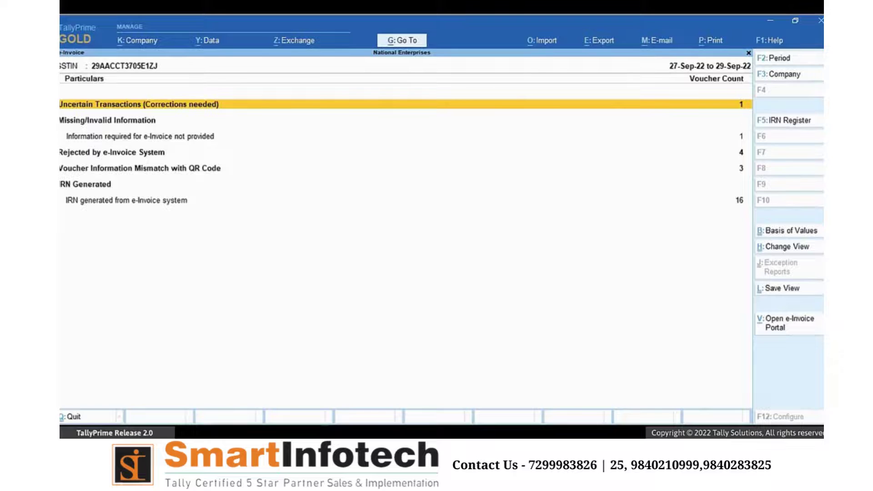
- Open Diwakar and Company sales voucher 119 from the vouchers rejected by the e-Invoice system and set Provide e-Invoice details to Yes
key(Down)
key(Down)
key(Return)
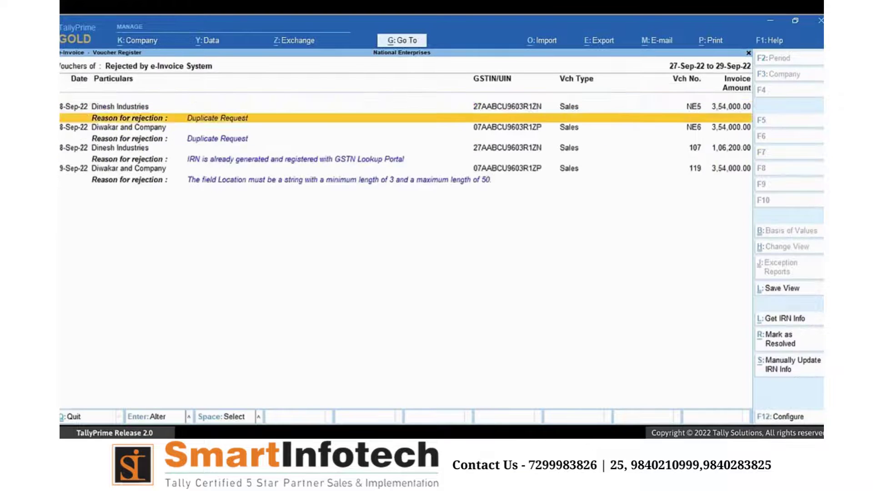
key(Down)
key(Down)
key(Down)
key(Down)
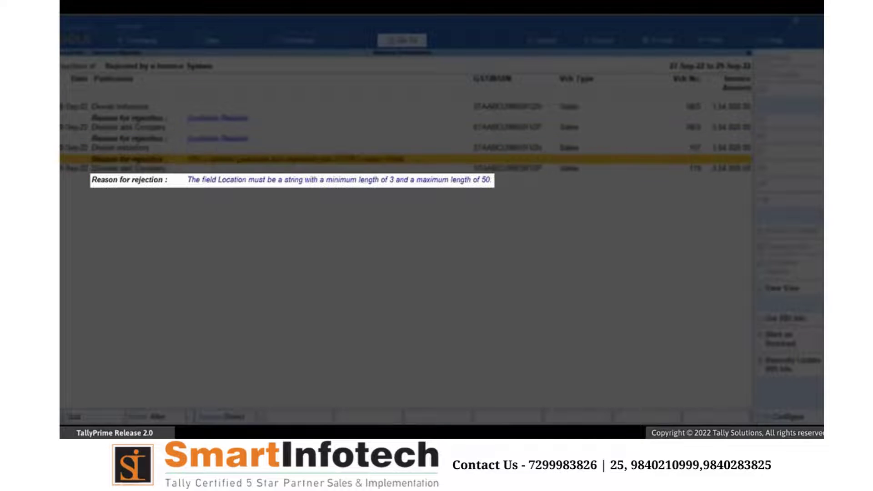
key(Down)
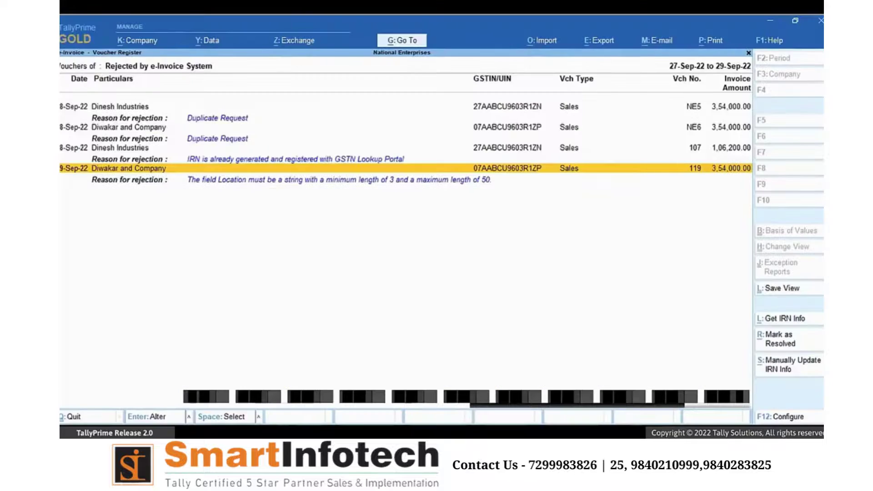
key(Return)
key(Down)
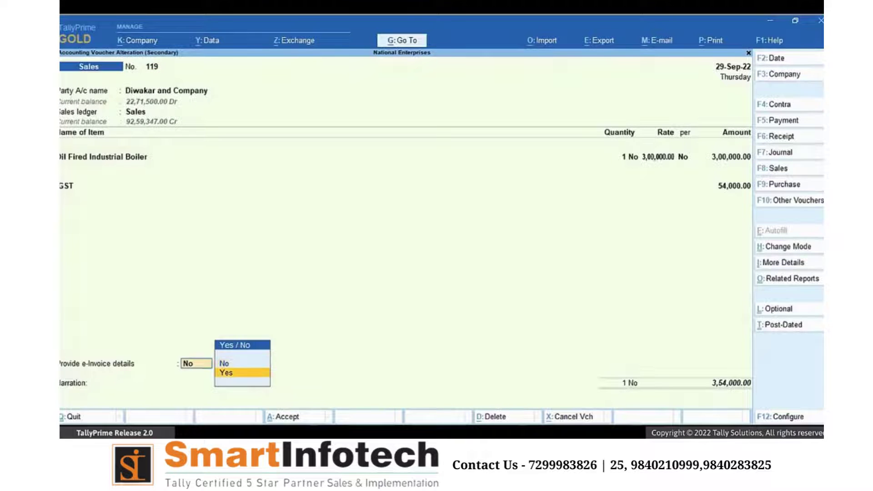
key(Return)
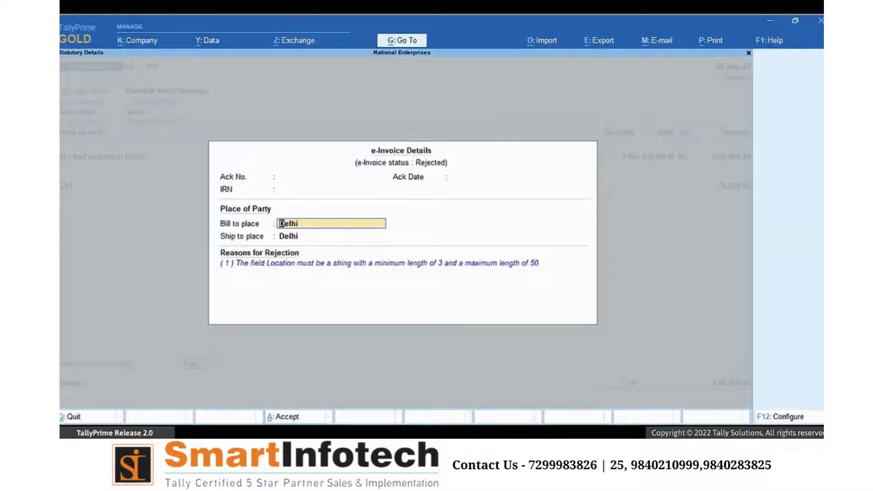
- Enable Provide Dispatch From details and accept Delhi as the party's places and the National Enterprises dispatch details in Karnataka
key(F12)
key(y)
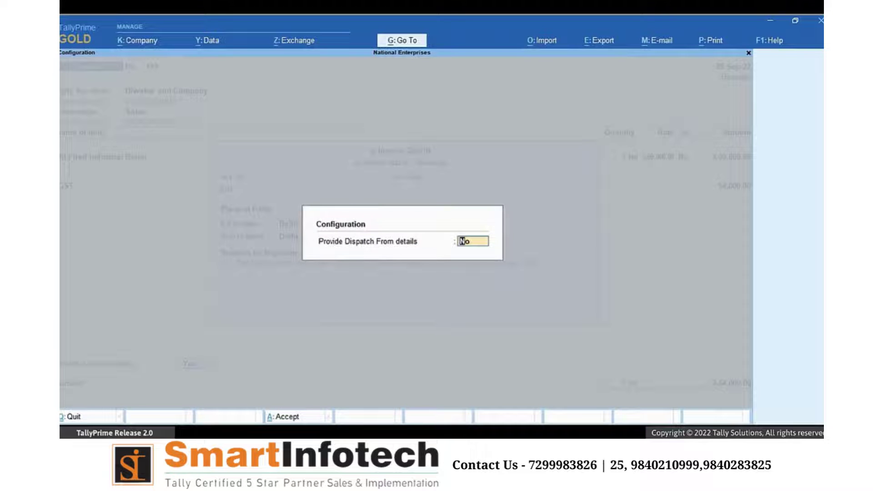
key(Return)
key(Return)
key(Return)
key(Return)
key(Return)
key(Return)
key(Return)
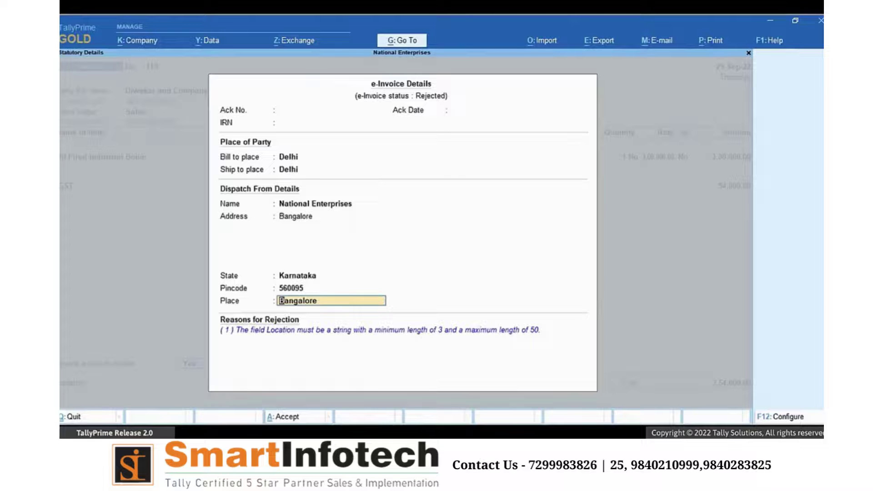
- Accept the e-Invoice details with dispatch place Bangalore, save sales voucher 119 and send it for e-Invoice generation
key(ctrl)
key(ctrl+a)
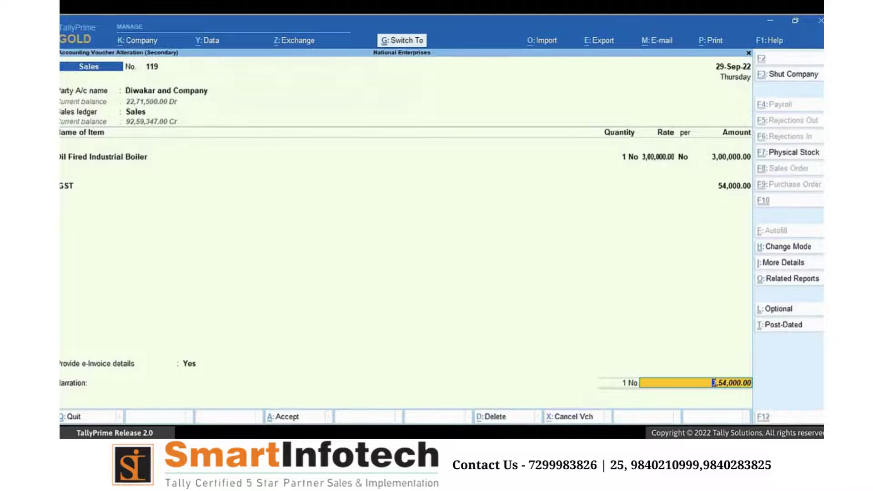
key(ctrl+a)
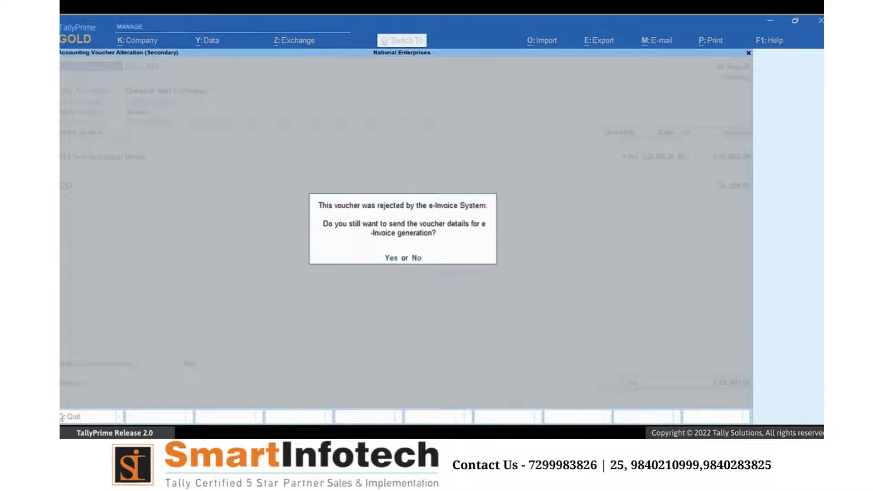
key(y)
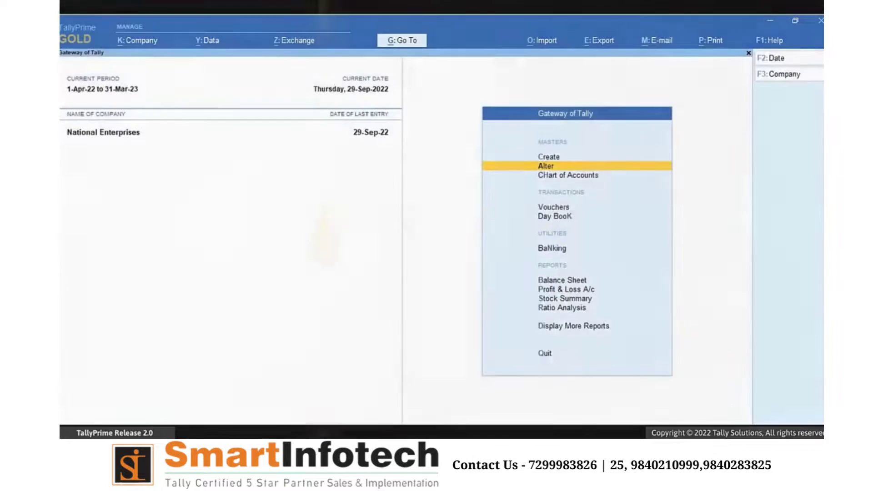
- Open the Steel Electric Hot Industrial Boiler stock item for alteration
key(Return)
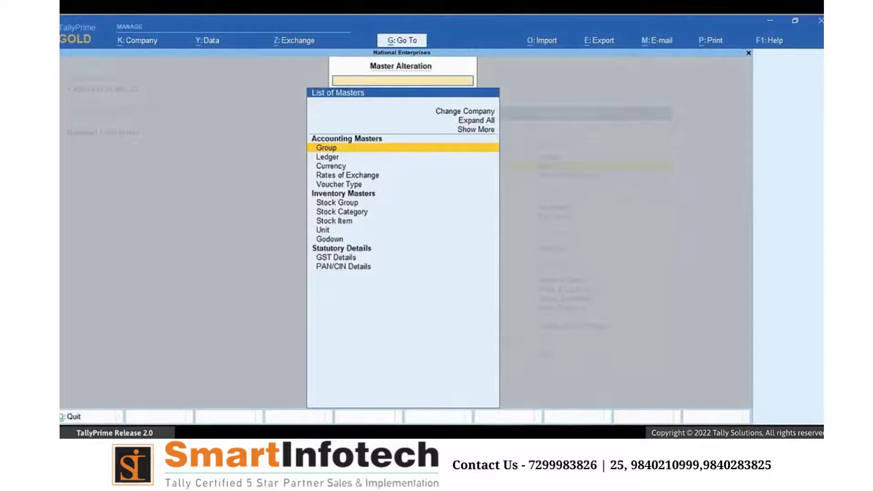
key(Down)
key(Down)
key(Down)
key(Down)
key(Down)
key(Down)
key(Down)
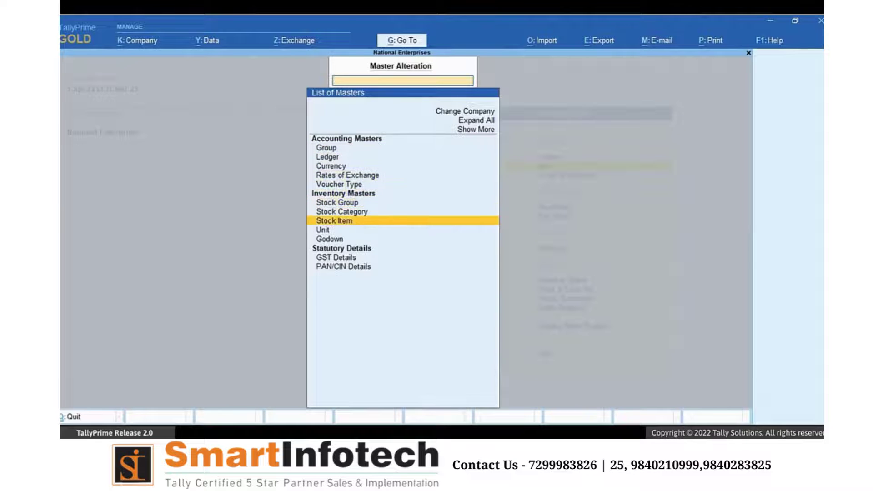
key(Return)
key(Down)
key(Down)
key(Return)
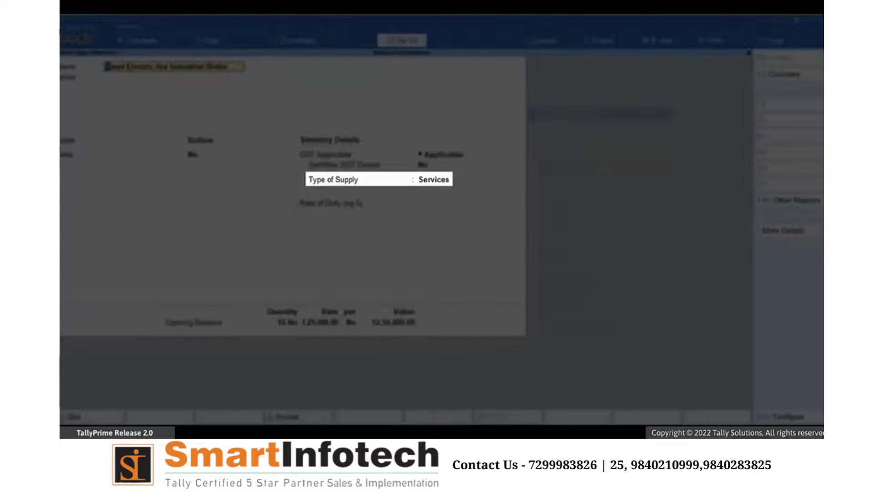
- Set Set/Alter GST Details to Yes for the stock item and accept the description Industrial Boiler
click(440, 155)
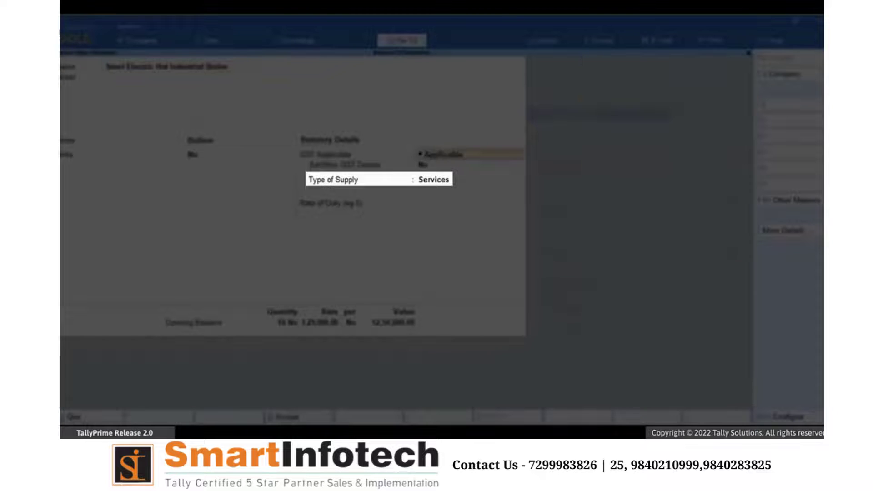
key(Return)
key(Return)
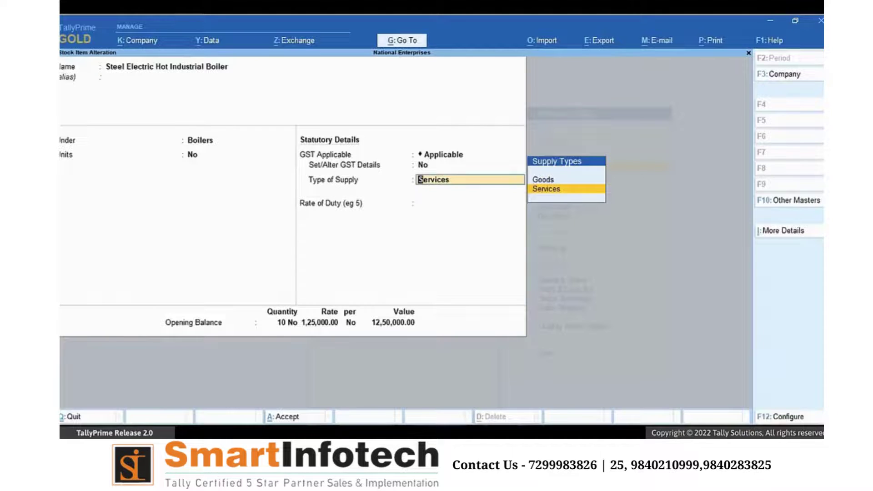
key(BackSpace)
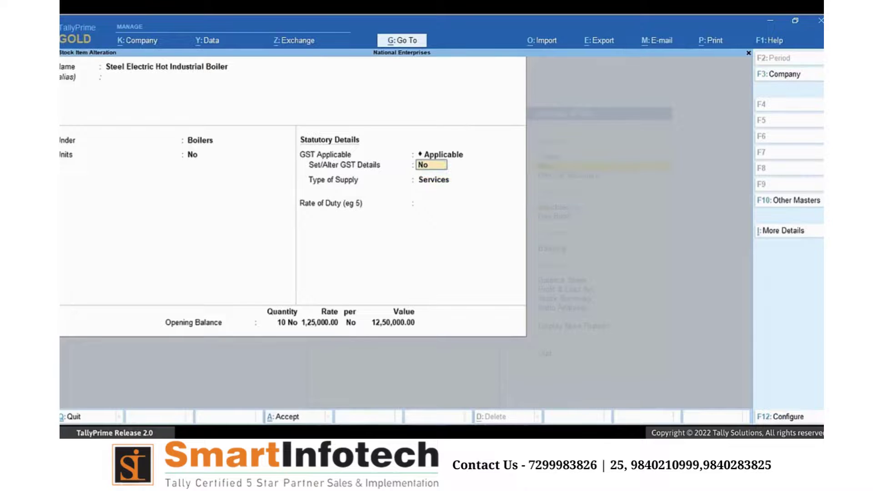
key(y)
key(Return)
key(Return)
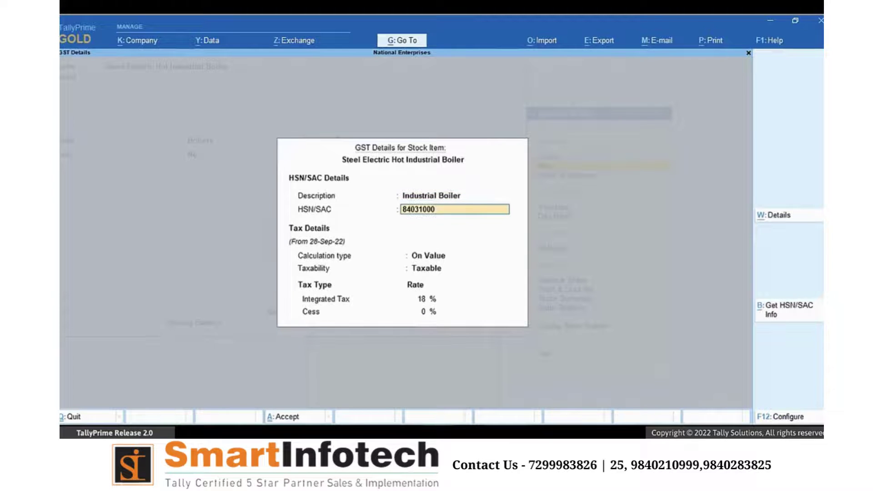
- Accept HSN/SAC 84031000 and the tax details, and set the stock item's Type of Supply to Goods
key(Return)
key(Return)
key(Return)
key(Return)
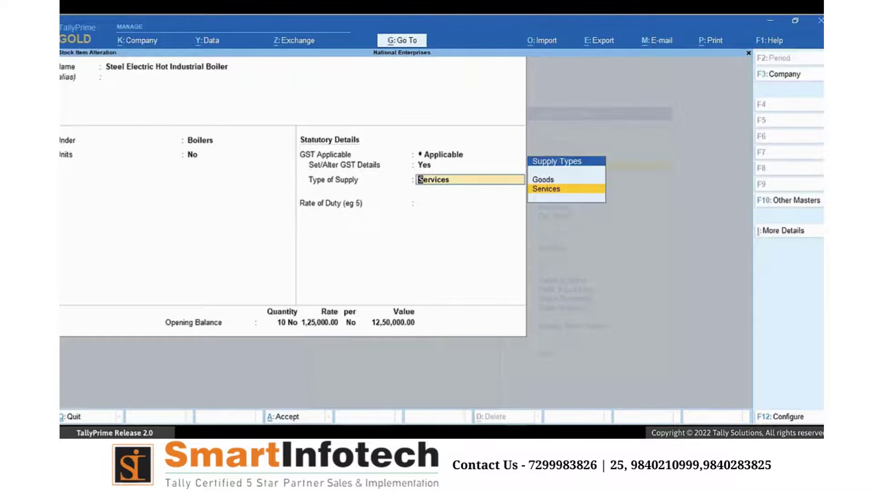
key(Up)
key(Return)
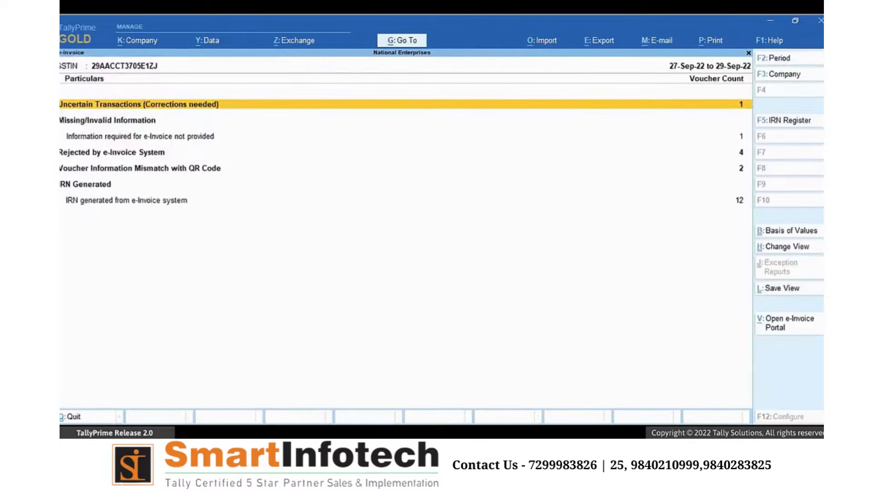
- Open sales voucher 114 from the vouchers rejected by the e-Invoice System, save it and resend it for e-Invoice generation
key(Down)
key(Down)
key(Return)
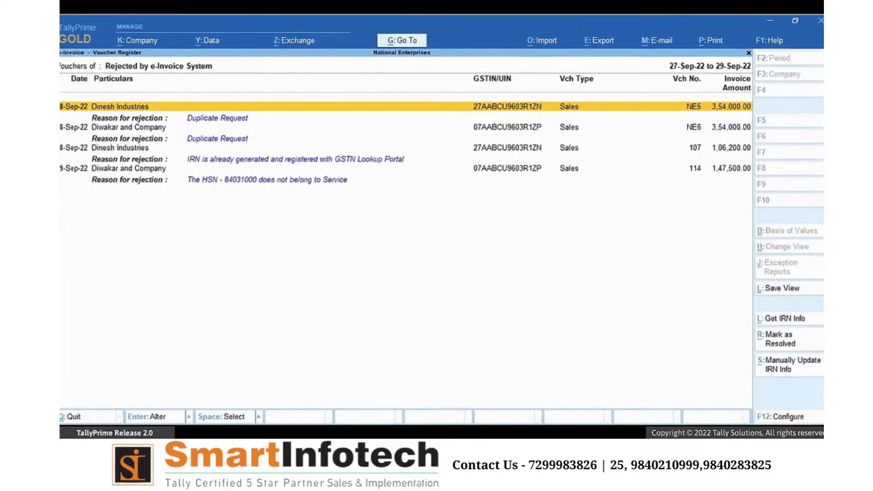
key(Down)
key(Down)
key(Down)
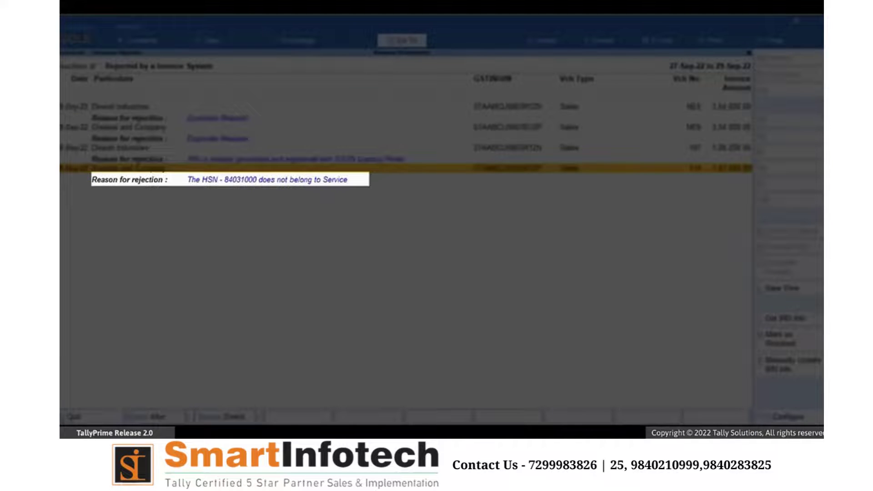
key(Return)
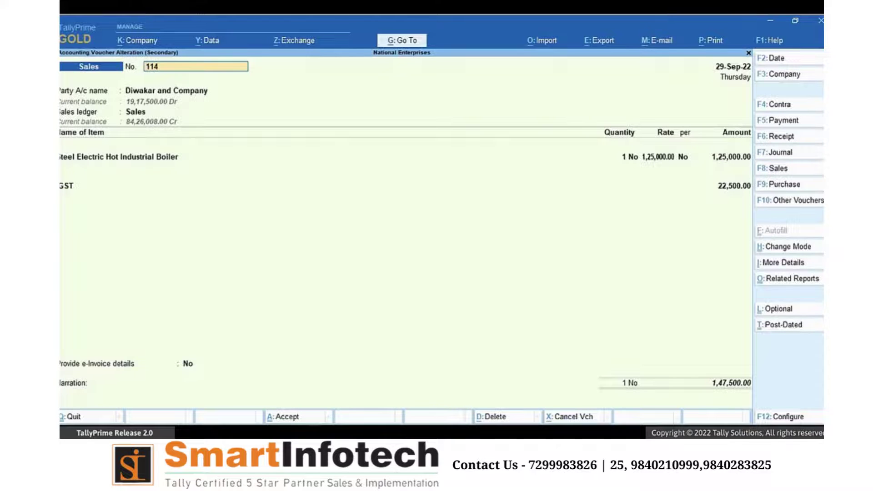
key(ctrl+a)
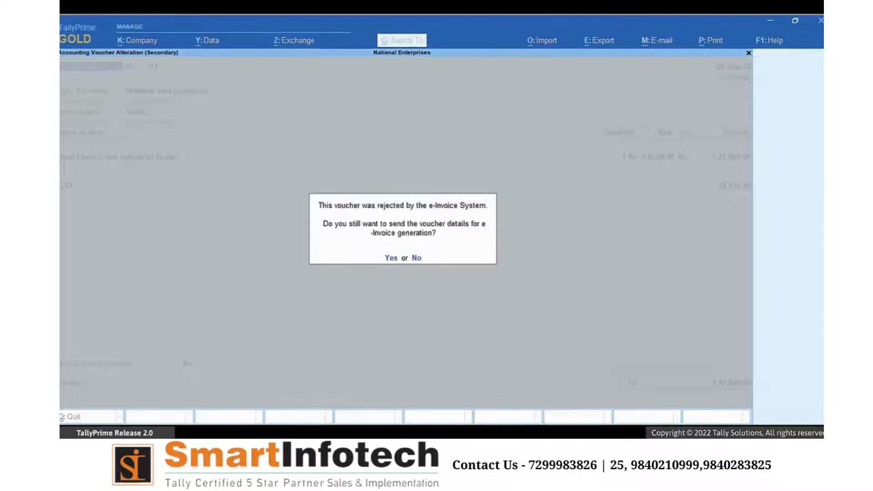
key(y)
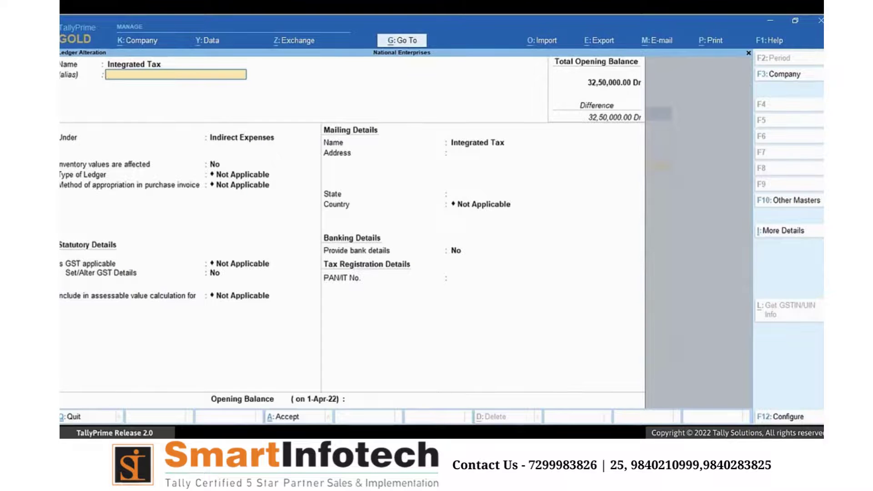
- Set the Integrated Tax ledger's Type of Ledger to Invoice Rounding under Indirect Expenses, with appropriation method Not Applicable
key(Return)
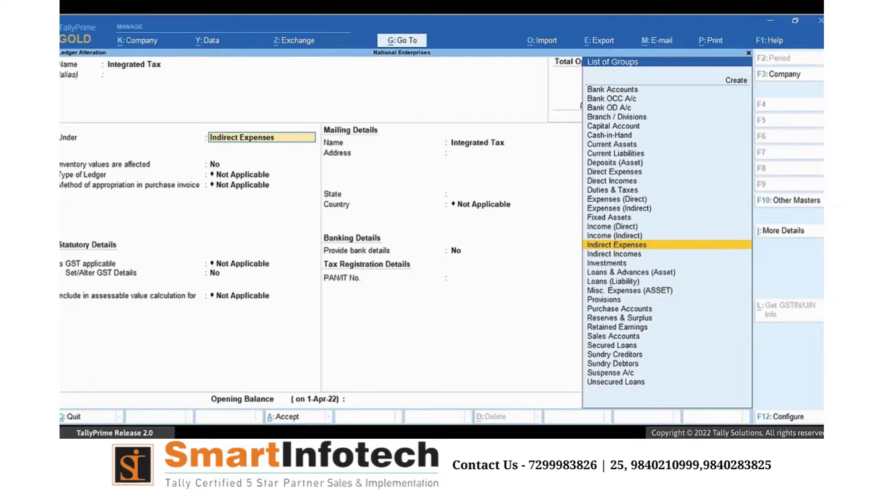
key(Return)
key(Return)
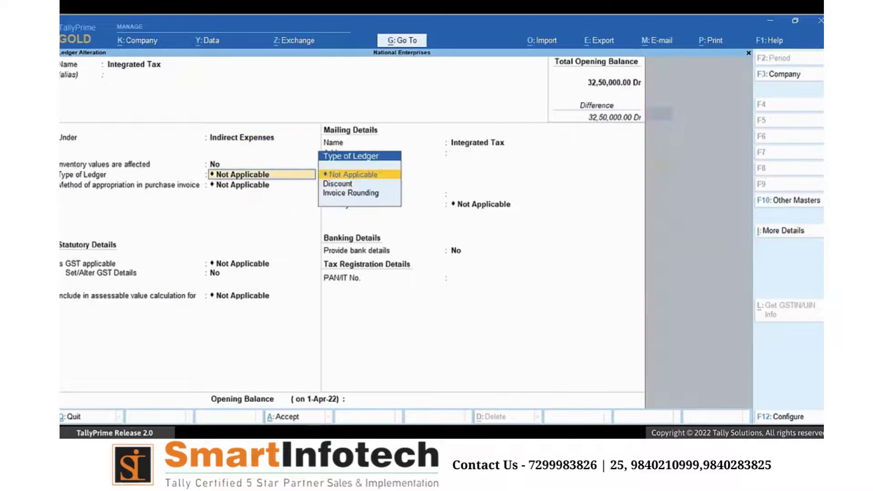
key(Down)
key(Down)
key(Return)
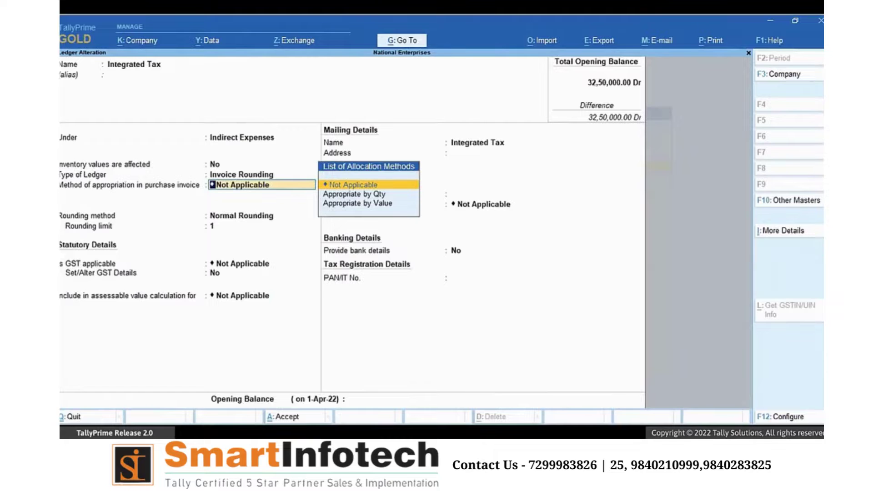
key(Return)
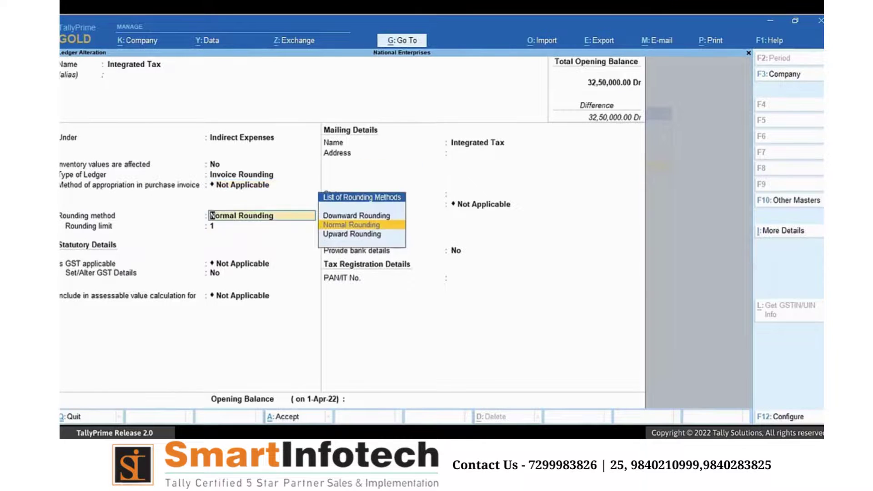
- Place the Integrated Tax ledger under Duties & Taxes with duty type GST and tax type Integrated Tax, and save it
key(BackSpace)
key(BackSpace)
key(BackSpace)
key(BackSpace)
key(Up)
key(Up)
key(Up)
key(Up)
key(Up)
key(Up)
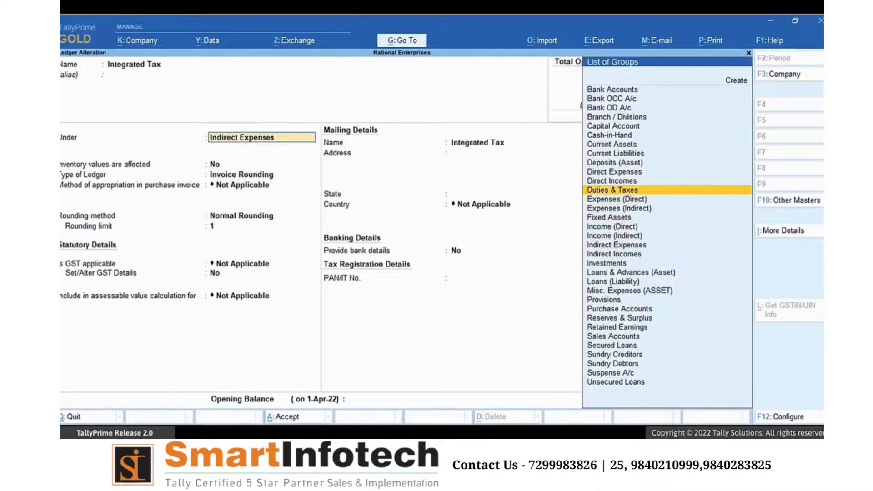
key(Return)
key(Up)
key(Return)
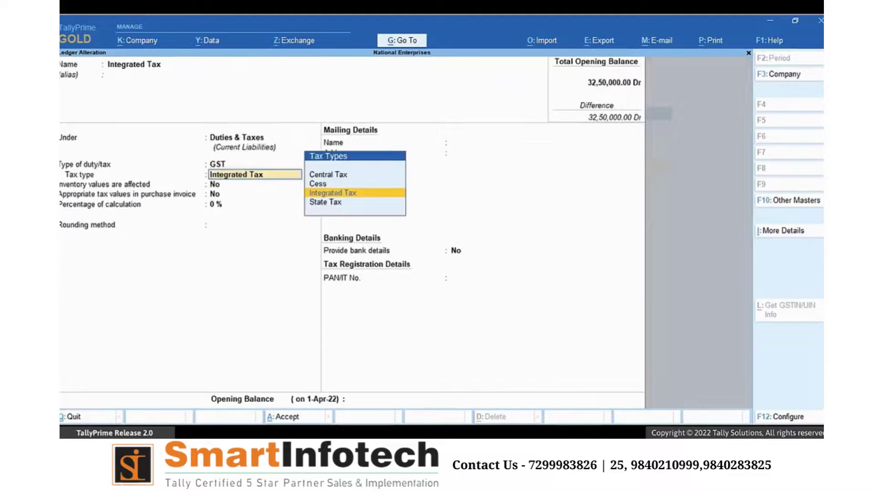
key(Return)
key(ctrl+a)
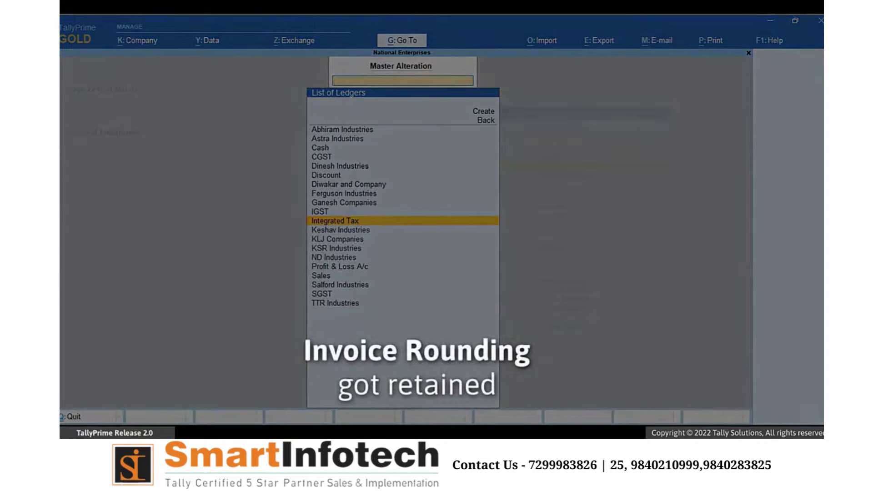
key(Escape)
key(Escape)
- Check the rejection reason of Keshav Industries voucher 115 and open the Integrated Tax ledger for alteration
key(Down)
key(Down)
key(Down)
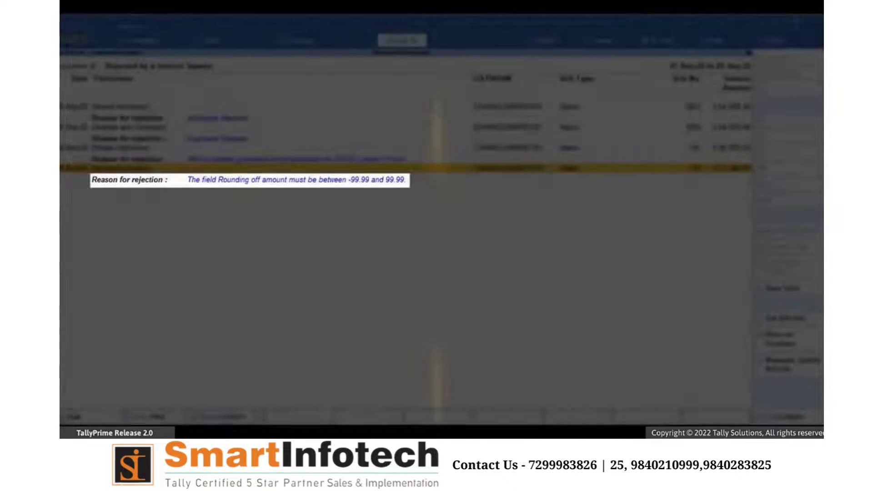
key(alt+g)
key(Up)
key(Up)
key(Up)
key(Return)
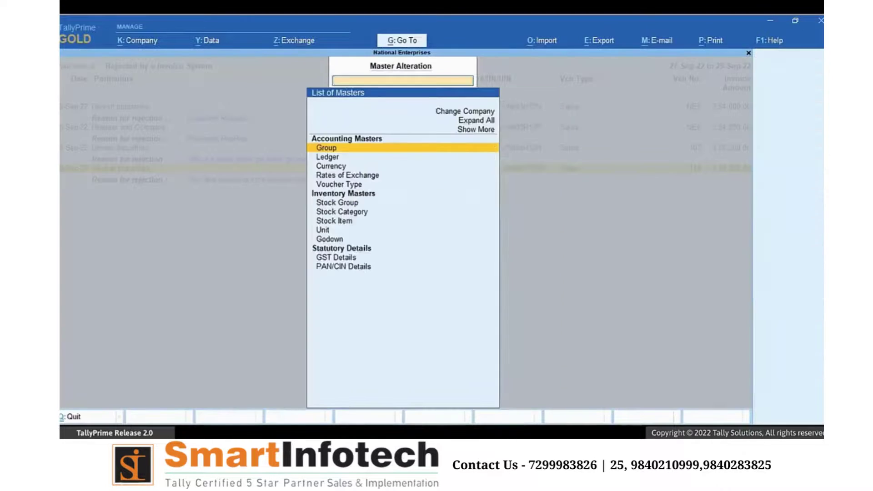
key(Down)
key(Return)
key(Down)
key(Down)
key(Down)
key(Down)
key(Down)
key(Down)
key(Down)
key(Down)
key(Down)
key(Down)
key(Return)
key(Return)
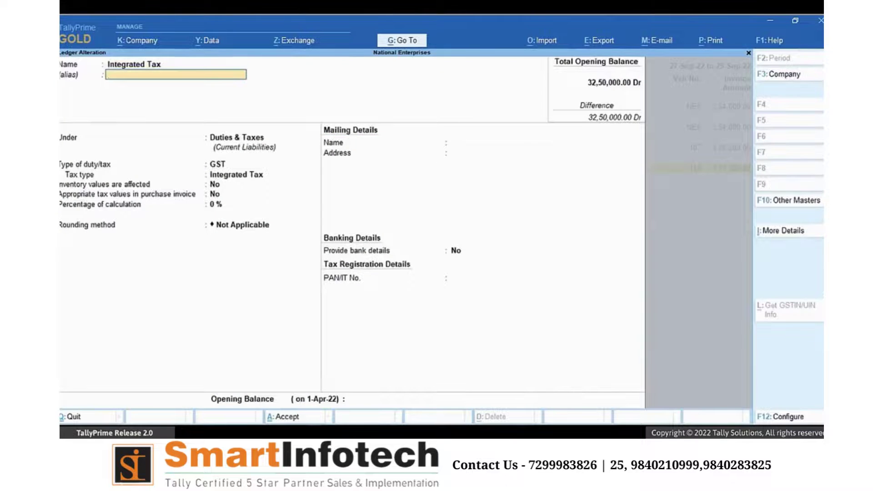
- Move the Integrated Tax ledger under Indirect Expenses and set its Type of Ledger to Not Applicable
key(Return)
key(Down)
key(Down)
key(Down)
key(Down)
key(Down)
key(Down)
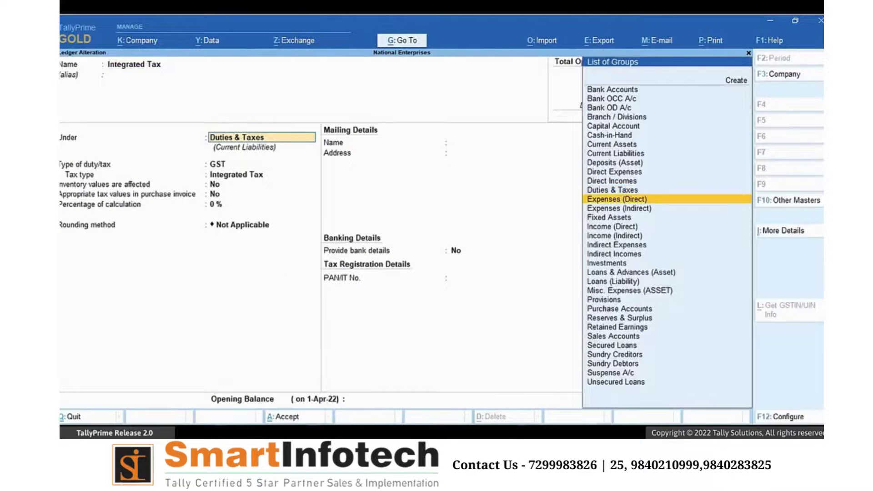
key(Return)
key(Return)
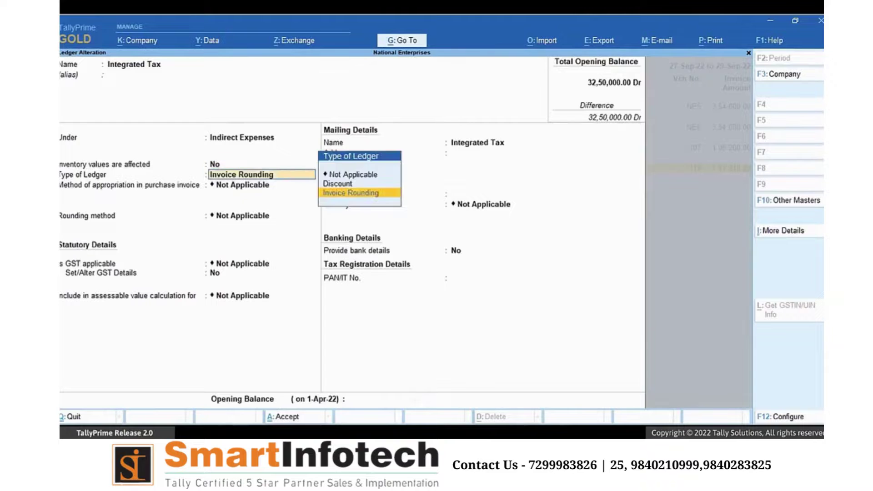
key(Up)
key(Up)
key(Return)
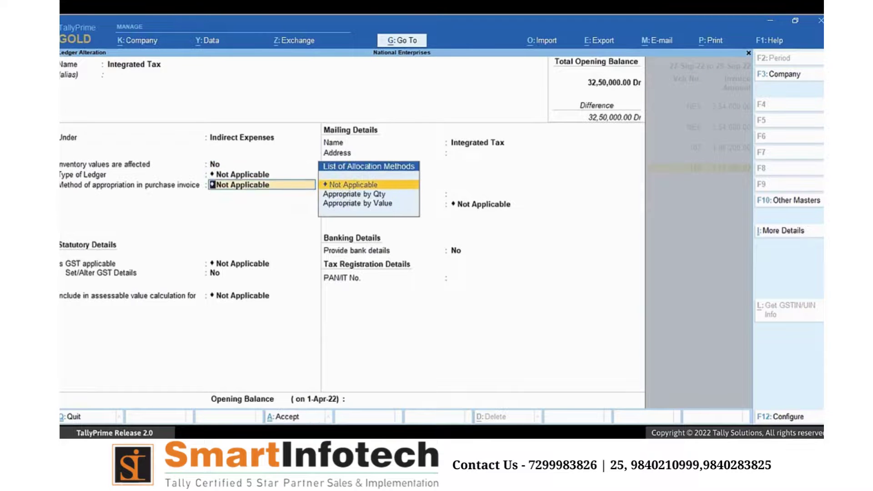
- Change the Integrated Tax ledger's group back to Duties & Taxes and set its type of duty/tax to GST
key(BackSpace)
key(BackSpace)
key(BackSpace)
key(Up)
key(Up)
key(Up)
key(Up)
key(Up)
key(Up)
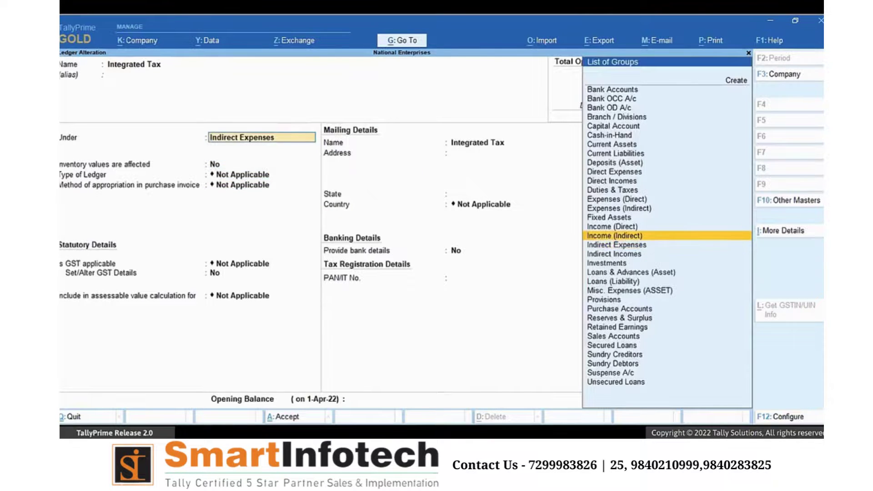
key(Return)
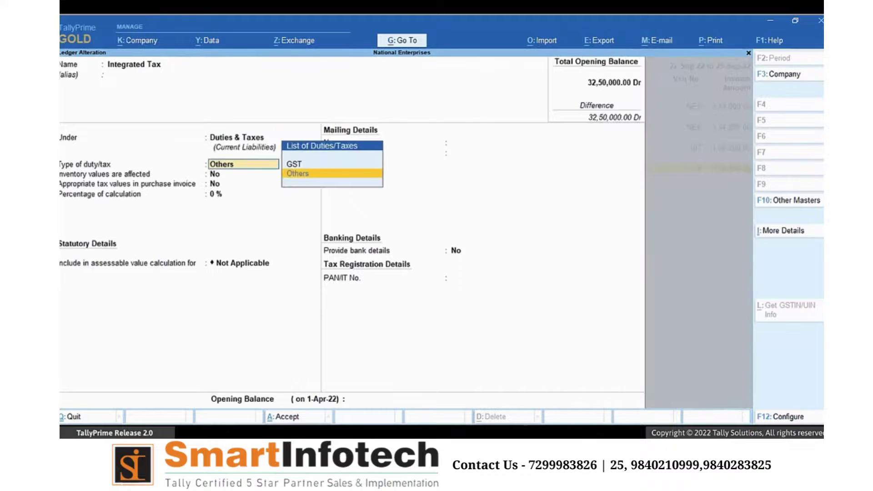
key(Up)
key(Return)
key(Return)
key(Return)
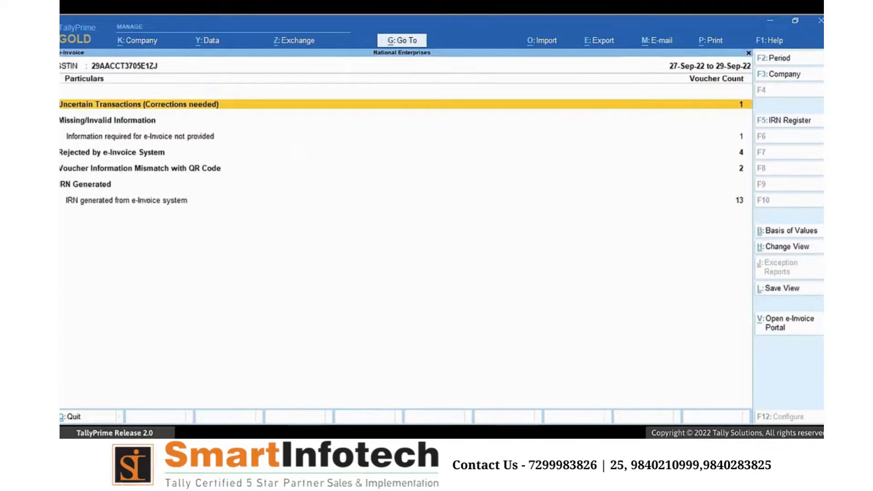
- Open rejected sales voucher 115 of Keshav Industries, save it and resend it for e-Invoice generation
key(Down)
key(Down)
key(Return)
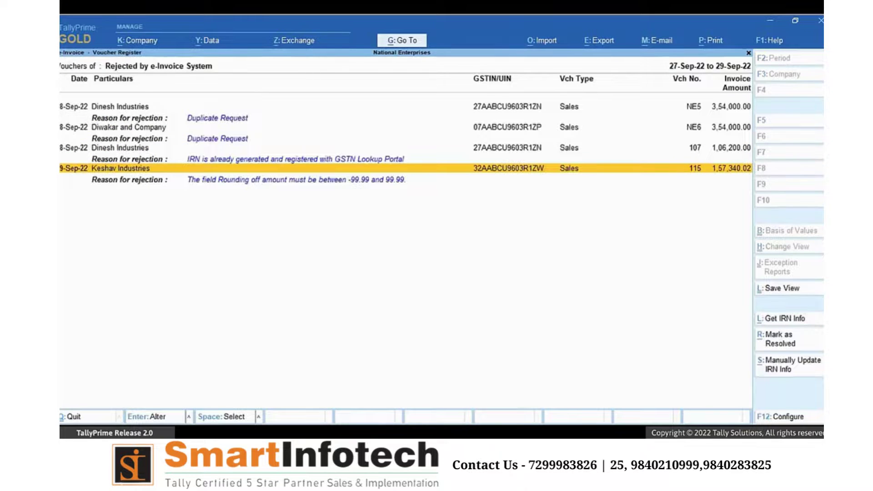
key(Return)
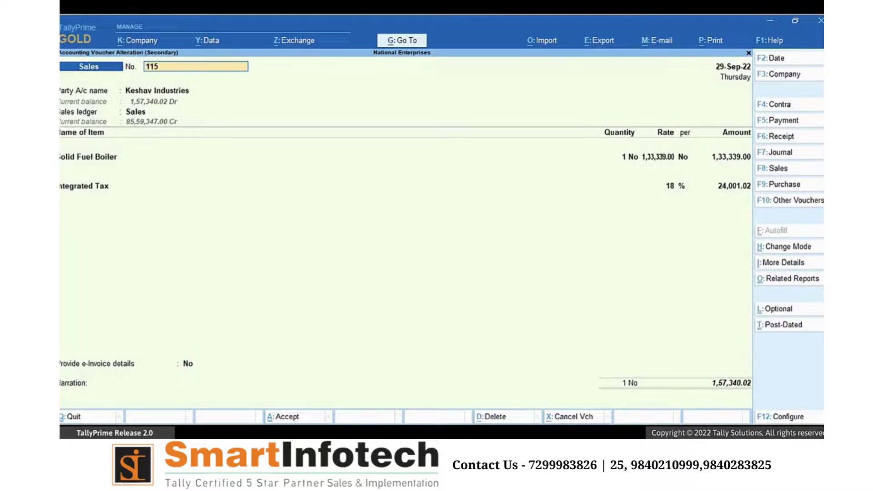
key(ctrl+a)
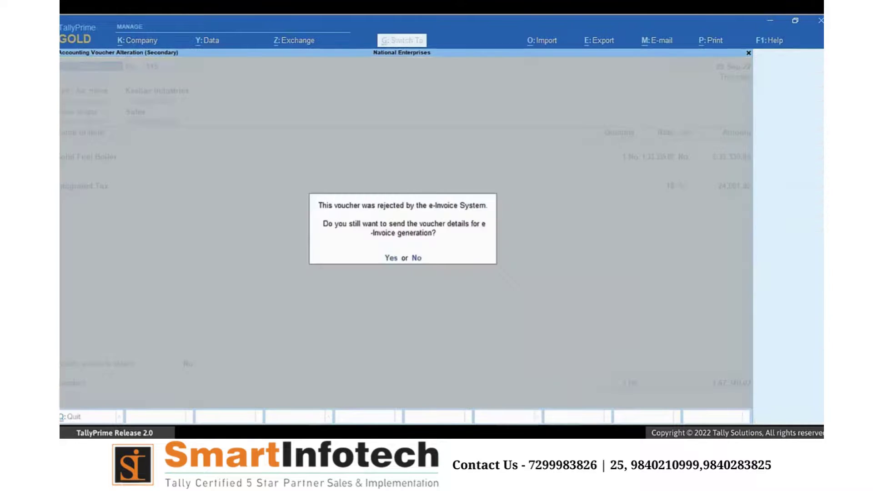
key(y)
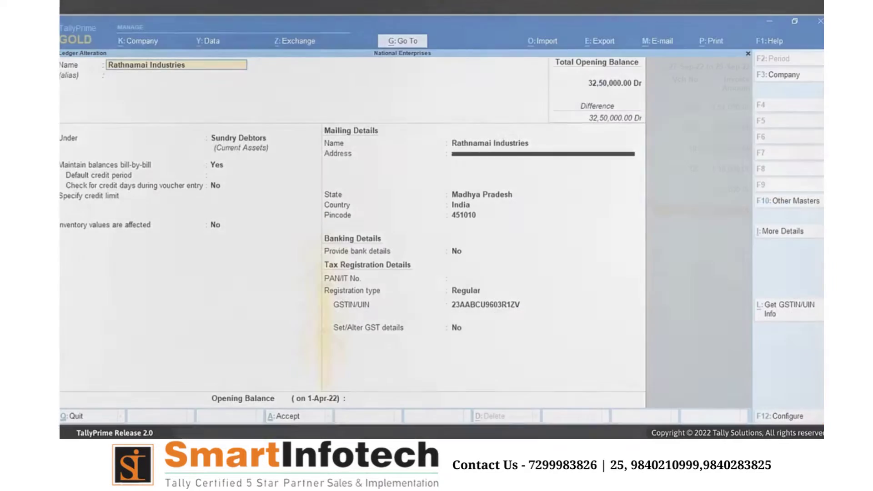
- Set the mailing address in the Rathnamai Industries ledger to Indore and save the ledger
key(Return)
key(Return)
key(Return)
key(Return)
key(Return)
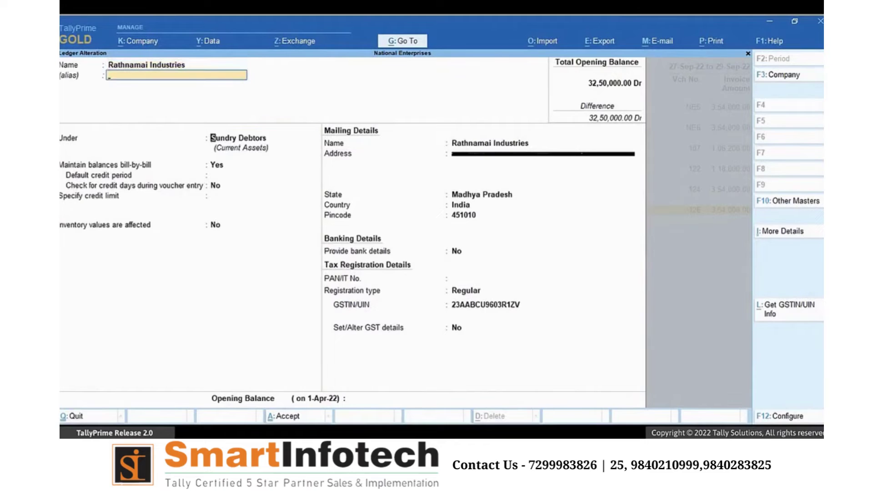
key(Return)
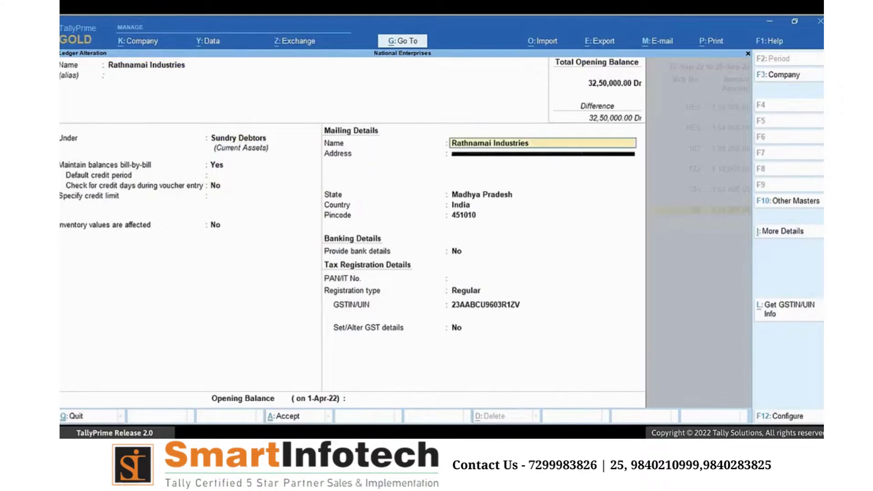
key(Return)
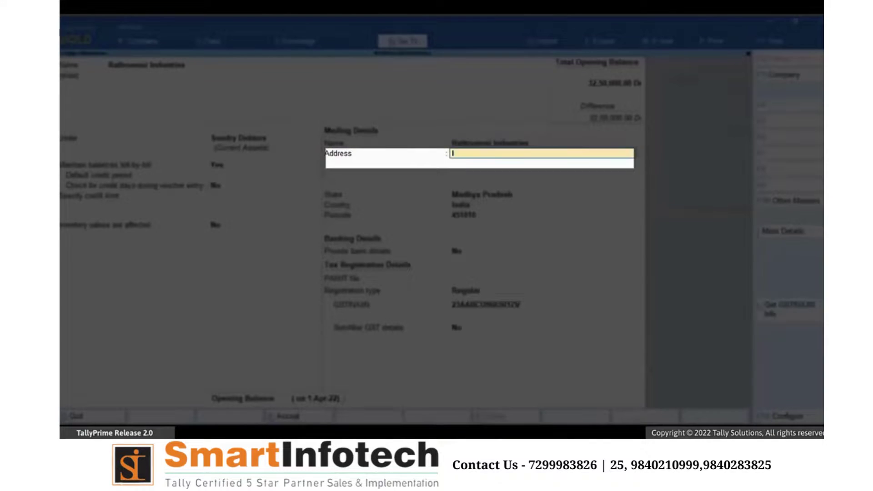
text(Indore)
key(Return)
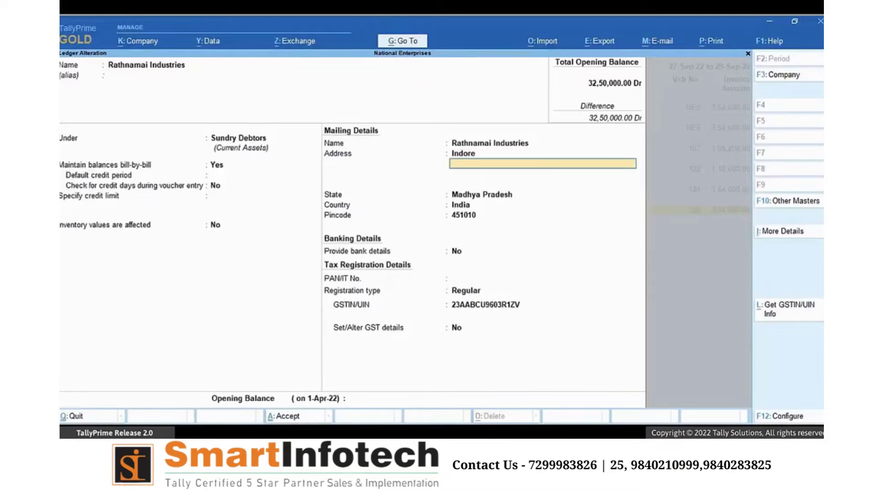
key(ctrl+a)
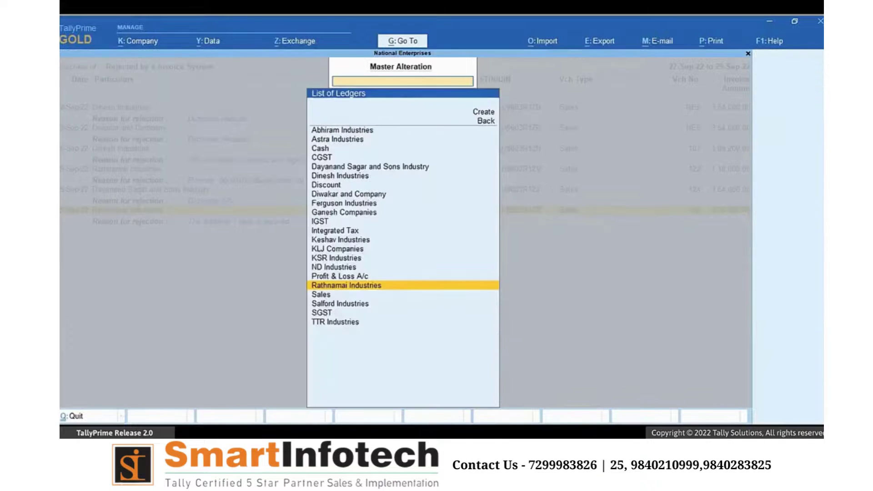
key(BackSpace)
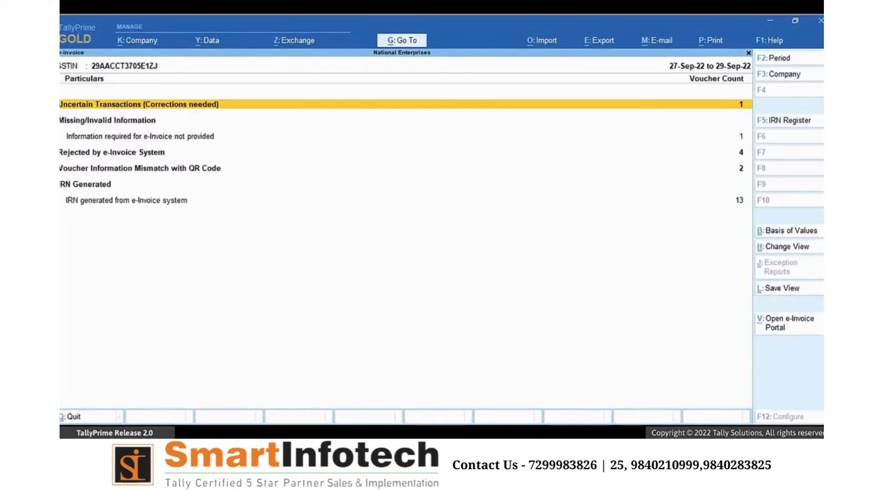
- Open rejected sales voucher 126 of Rathnamai Industries from the vouchers rejected by the e-Invoice system
key(Down)
key(Down)
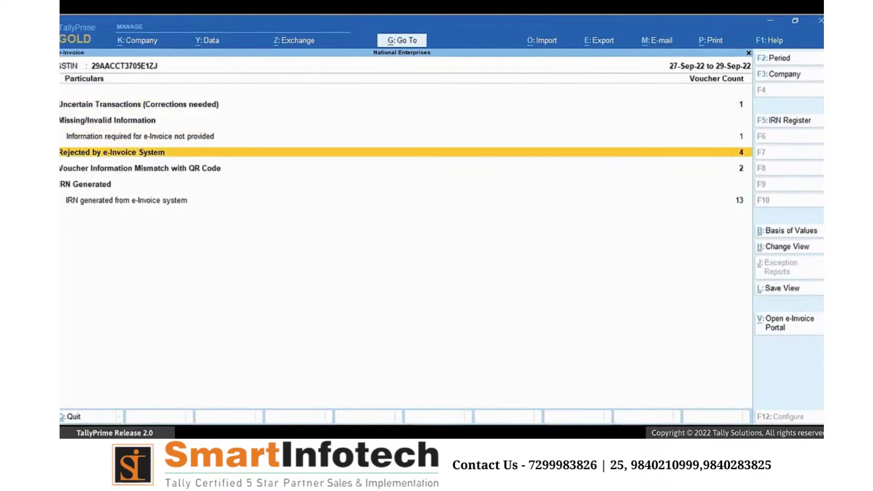
key(Return)
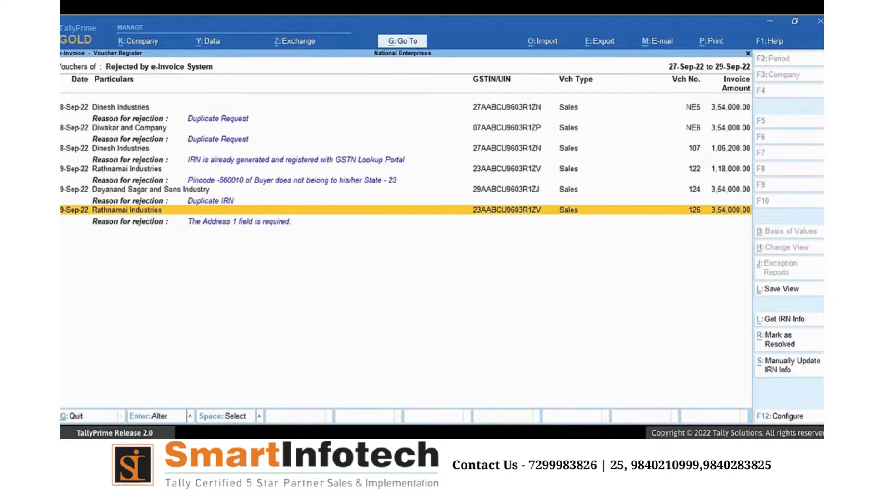
key(Return)
key(Return)
key(Return)
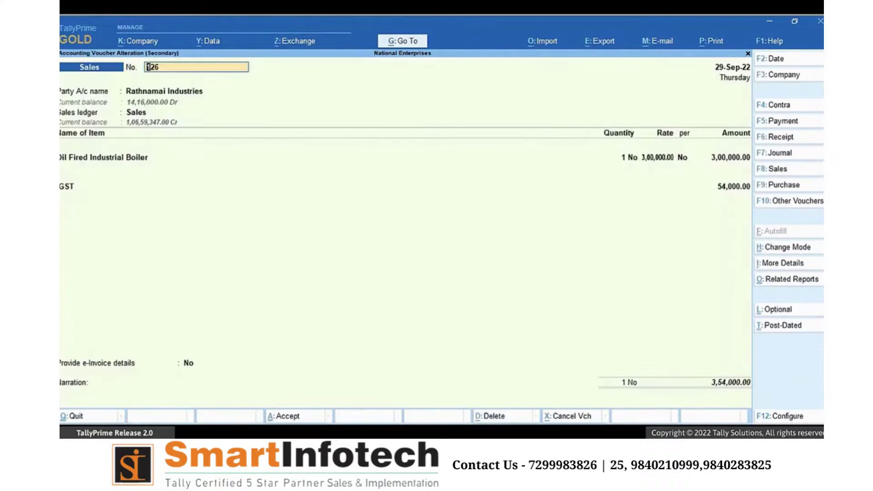
- Accept voucher 126's dispatch details and its party details with the Indore address, save it and resend it for e-Invoice generation
key(Return)
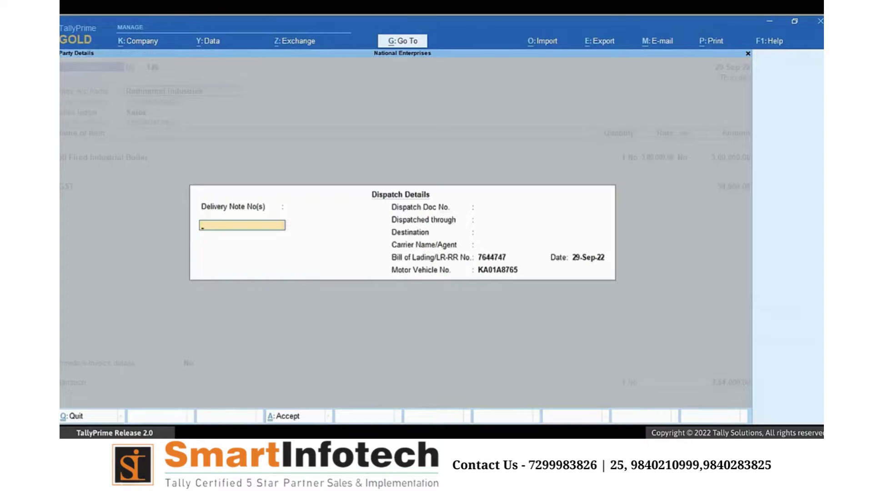
key(ctrl+a)
key(Return)
key(Return)
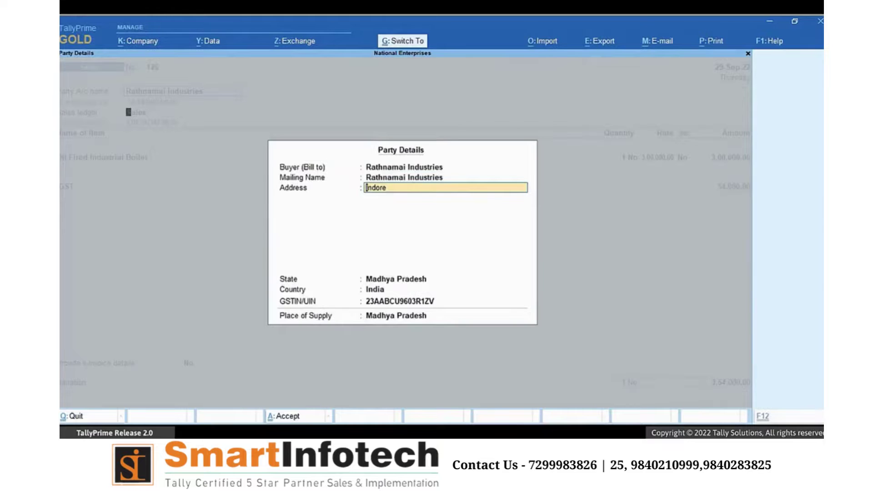
key(ctrl+a)
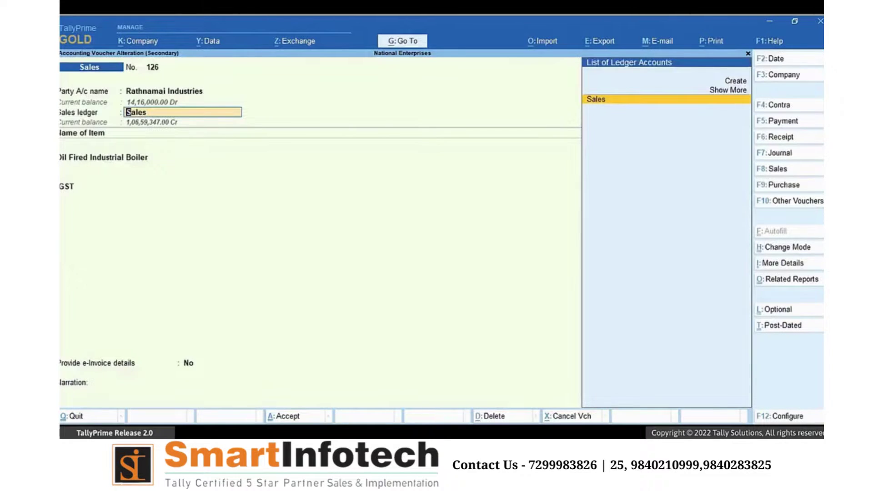
key(ctrl+a)
key(y)
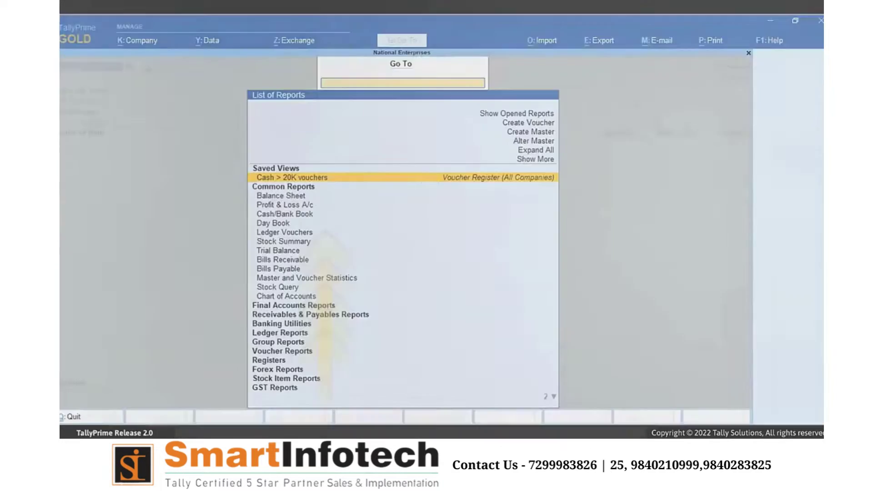
- Open the ND Industries ledger for alteration
key(Up)
key(Up)
key(Return)
key(Down)
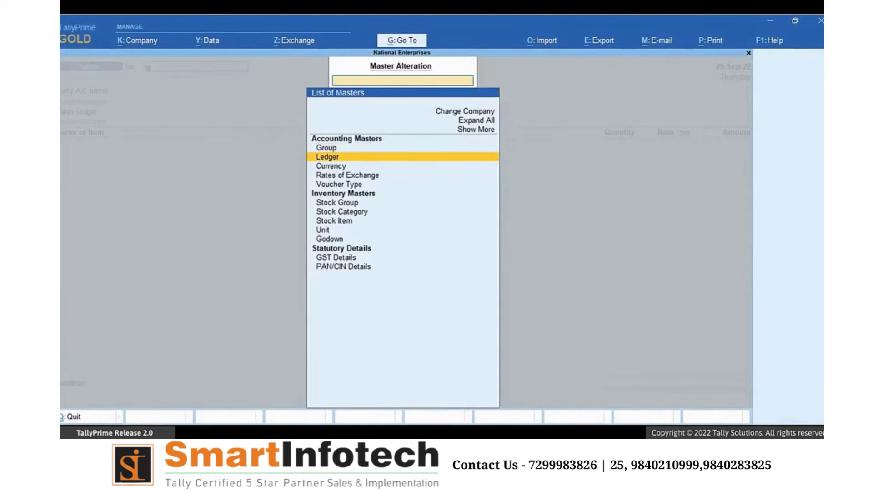
key(Return)
key(Down)
key(Down)
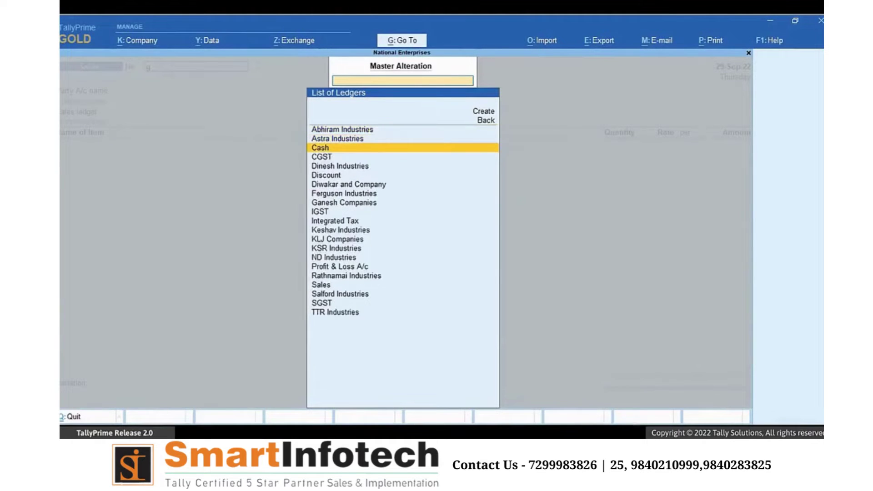
key(Down)
key(Down)
key(Down)
key(Down)
key(Down)
key(Down)
key(Down)
key(Down)
key(Down)
key(Down)
key(Down)
key(Down)
key(Return)
- Correct the mailing pincode in the ND Industries ledger to a valid 6-digit pincode and save the ledger
click(462, 215)
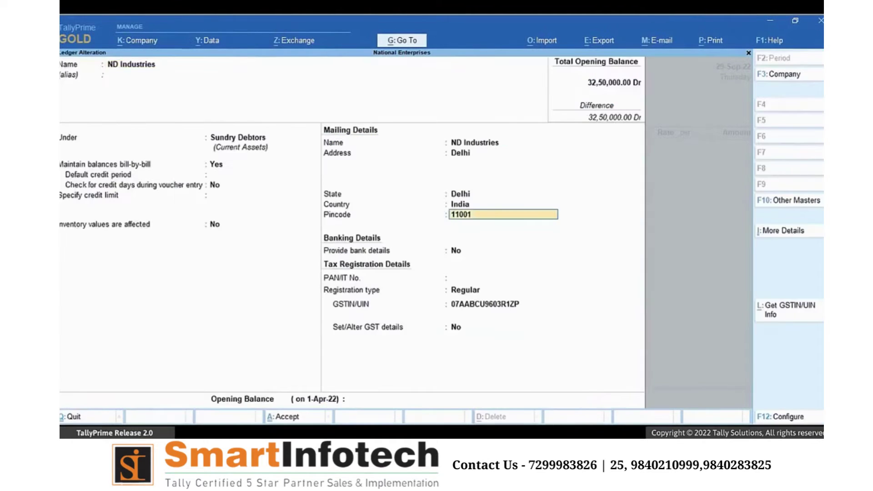
key(Return)
key(ctrl+a)
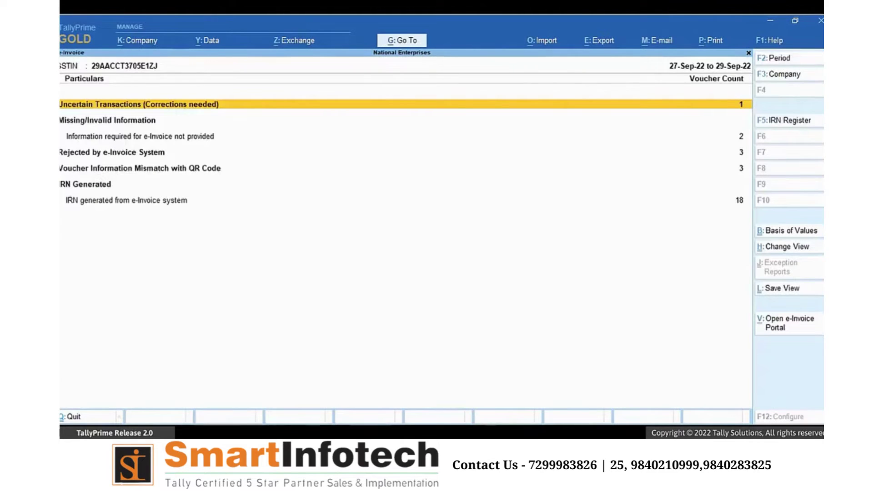
- Open sales voucher 121 of ND Industries from the vouchers missing e-Invoice information, save it and generate its e-Invoice
key(Down)
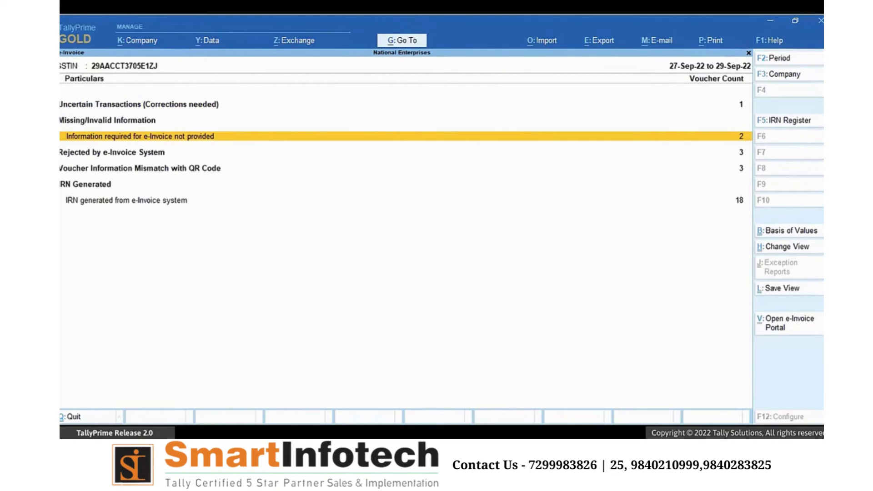
key(Return)
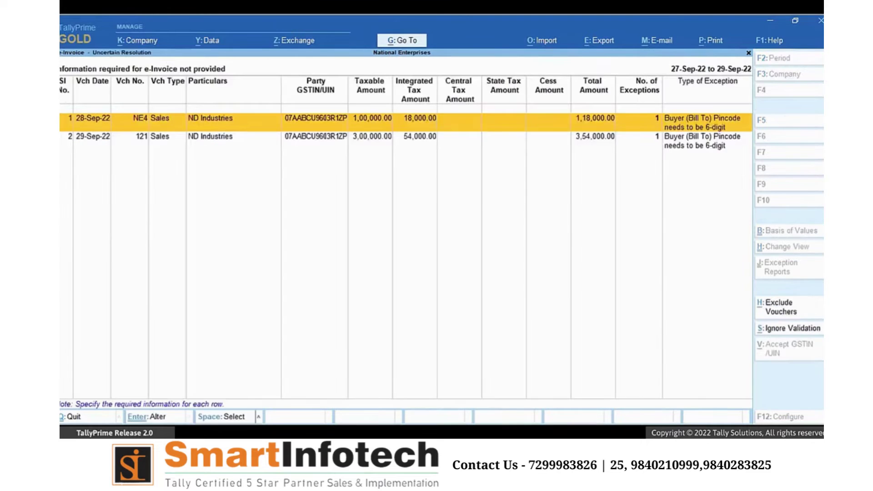
key(Down)
key(Return)
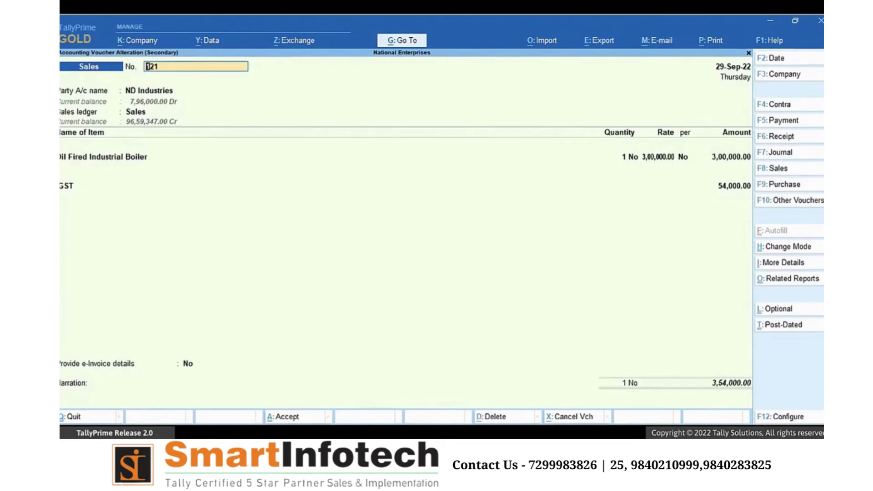
key(ctrl+a)
key(y)
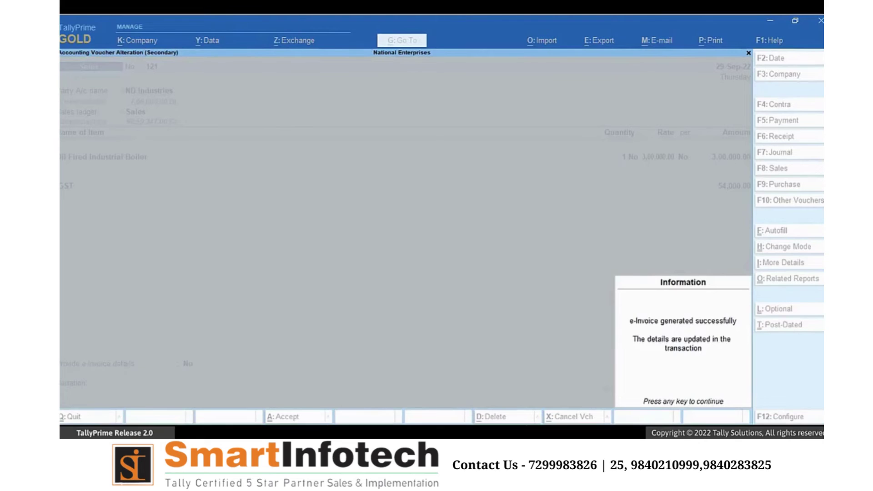
key(Return)
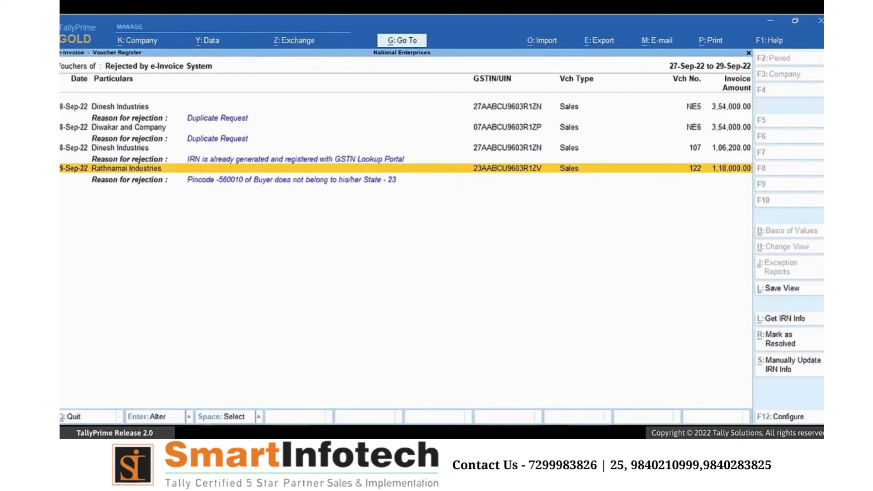